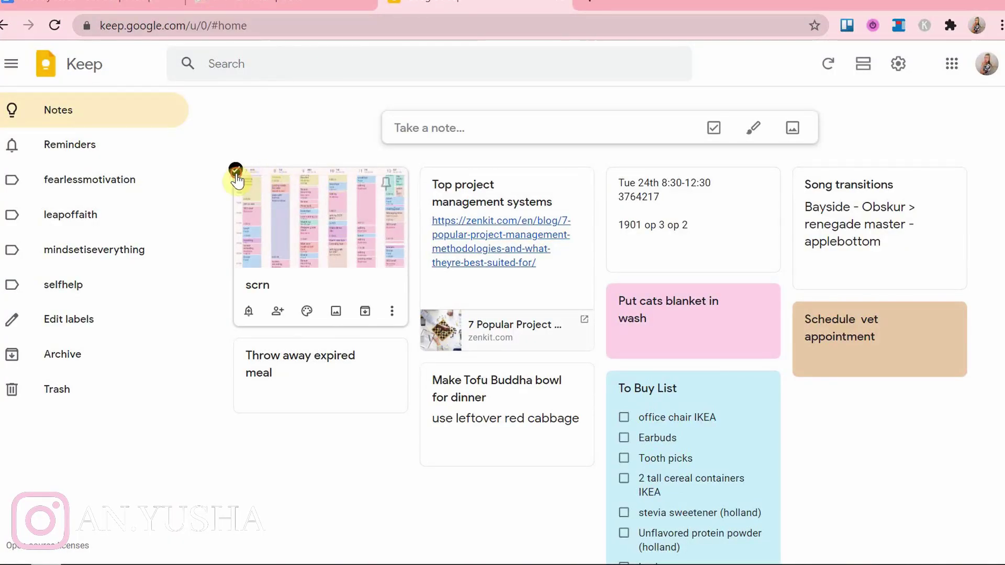
Delete the scrn and Tue 24th notes in Keep, and archive the Top project management systems and Song transitions notes
{"action": "left_click", "coordinate": [236, 174]}
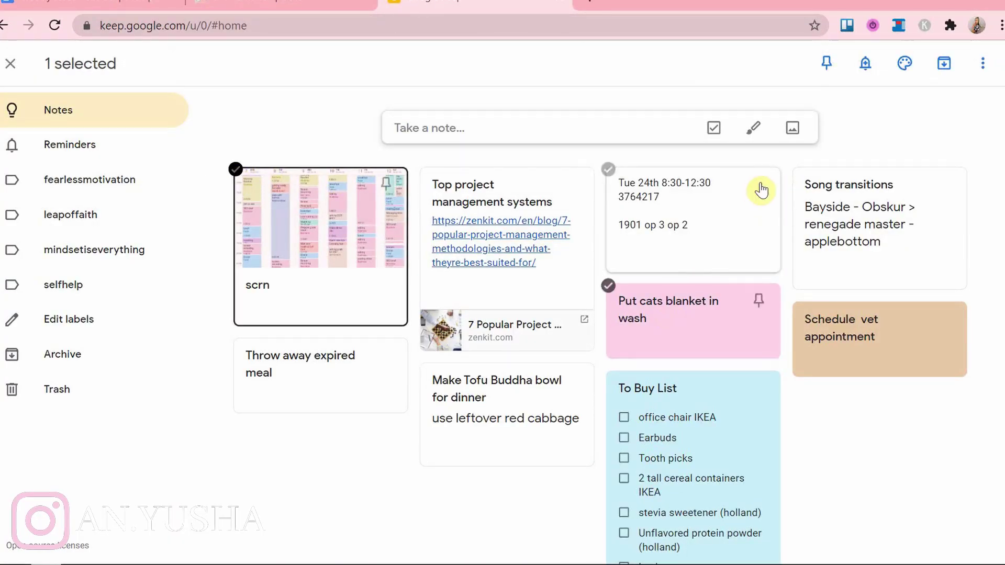
{"action": "left_click", "coordinate": [611, 175]}
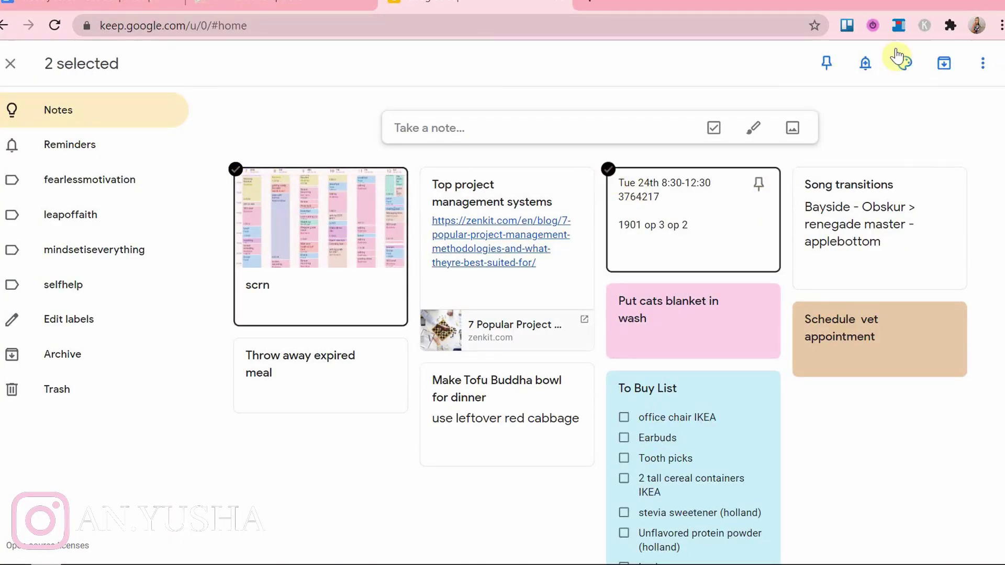
{"action": "left_click", "coordinate": [983, 64]}
{"action": "left_click", "coordinate": [962, 95]}
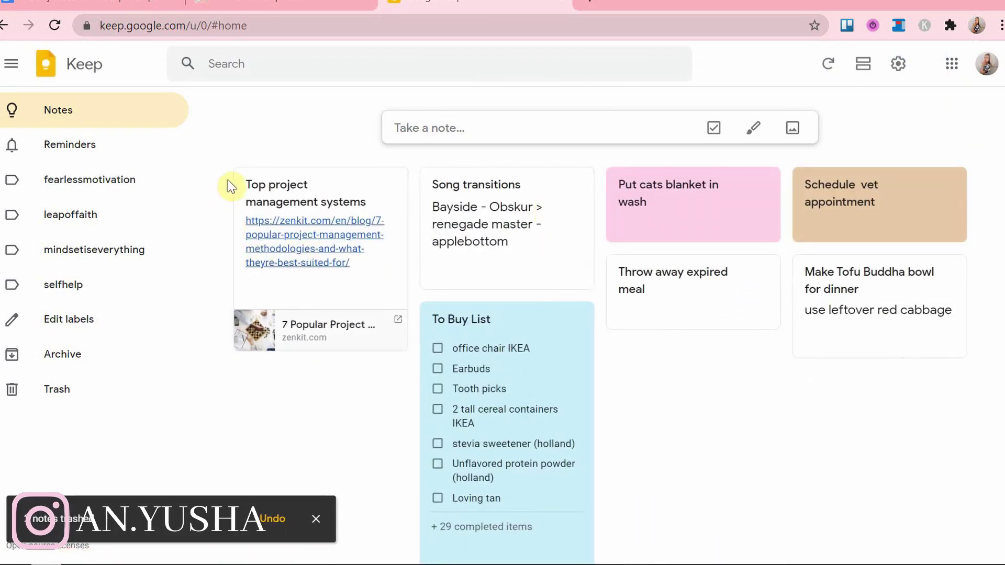
{"action": "left_click", "coordinate": [236, 172]}
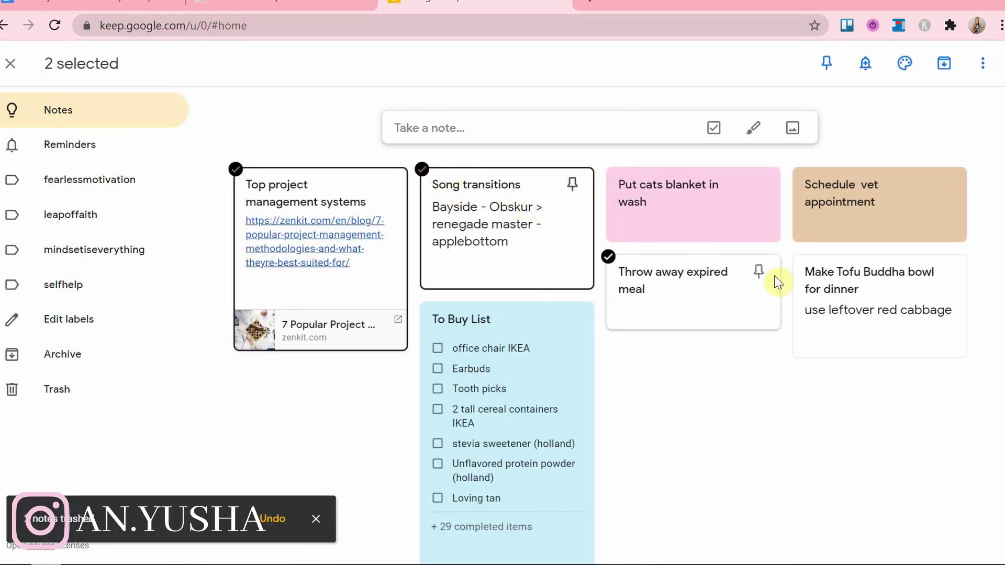
{"action": "left_click", "coordinate": [946, 72]}
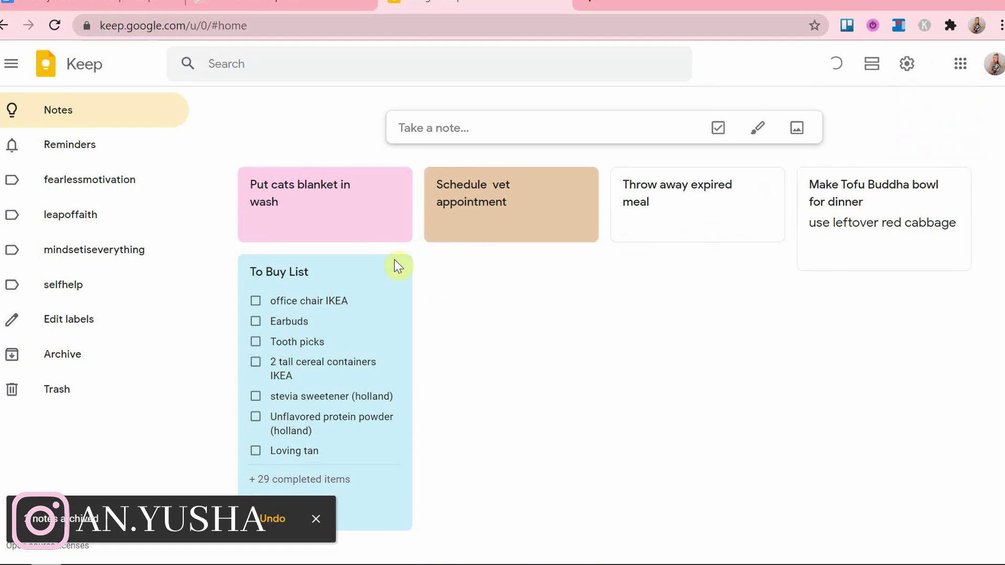
Switch to the MY PLANNER board in Trello and add a card titled "Put cat blanket in wash" to the TASKS list
{"action": "left_click", "coordinate": [282, 5]}
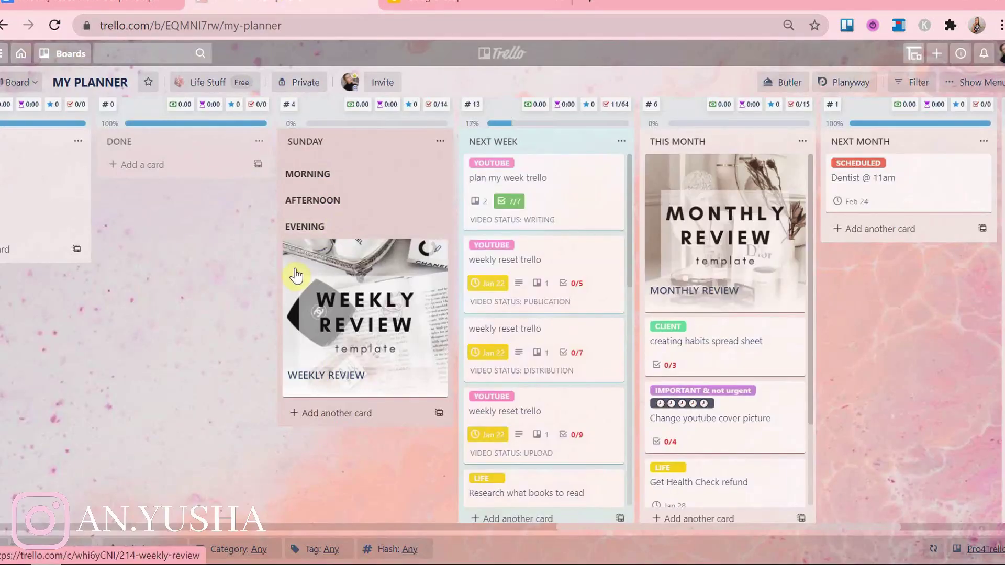
{"action": "scroll", "coordinate": [226, 377], "scroll_direction": "left", "scroll_amount": 20}
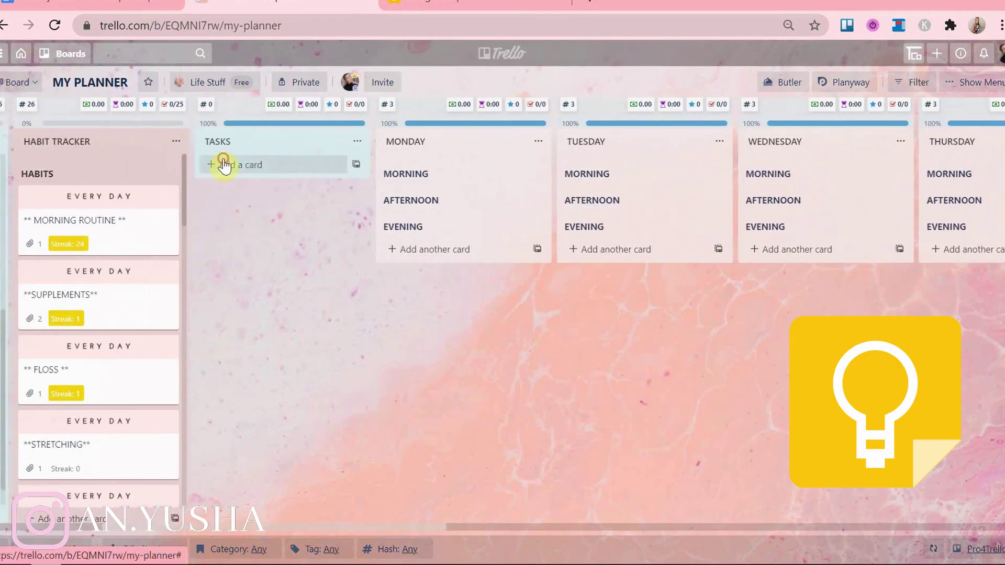
{"action": "left_click", "coordinate": [224, 162]}
{"action": "type", "text": "Put out blank"}
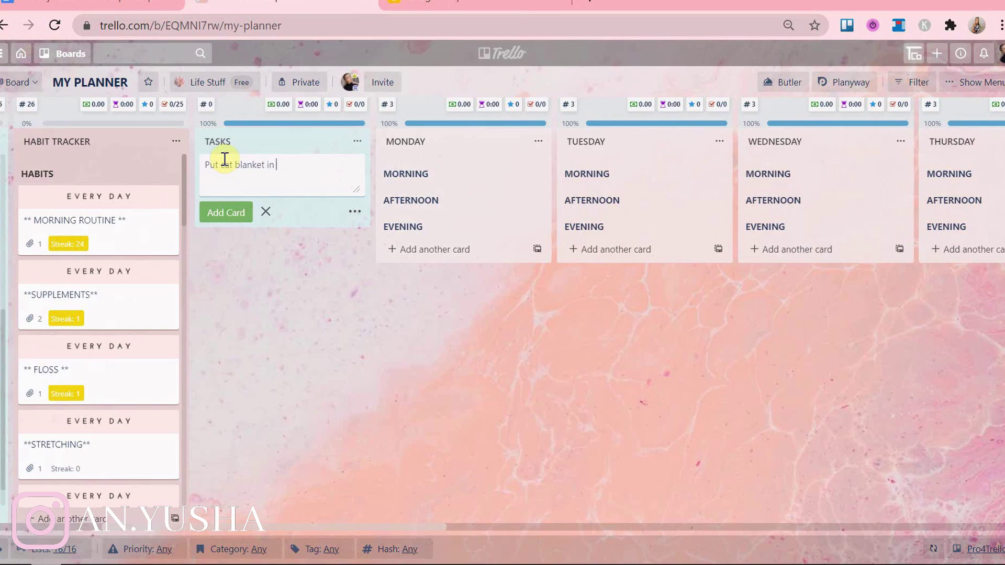
{"action": "type", "text": "et in wash"}
{"action": "key", "text": "Return"}
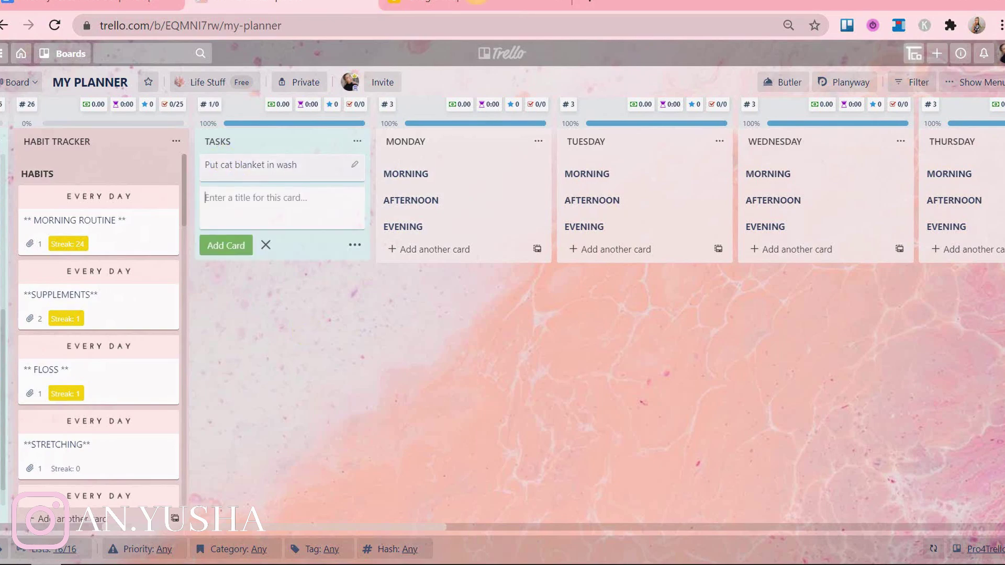
Add a second card titled "Schedule vet appointment" to the TASKS list, based on the Keep note
{"action": "key", "text": "ctrl+Tab"}
{"action": "left_click", "coordinate": [316, 1]}
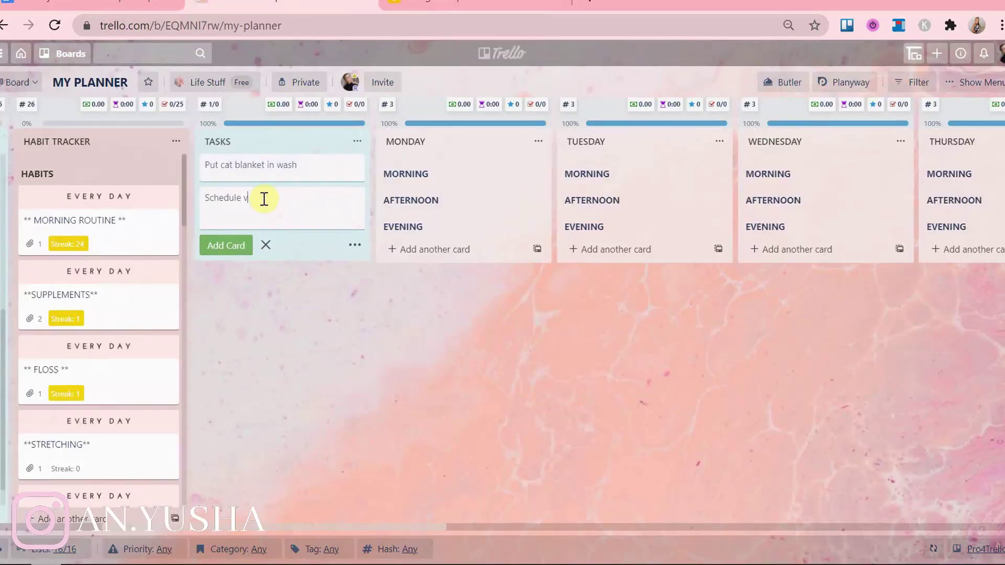
{"action": "key", "text": "Return"}
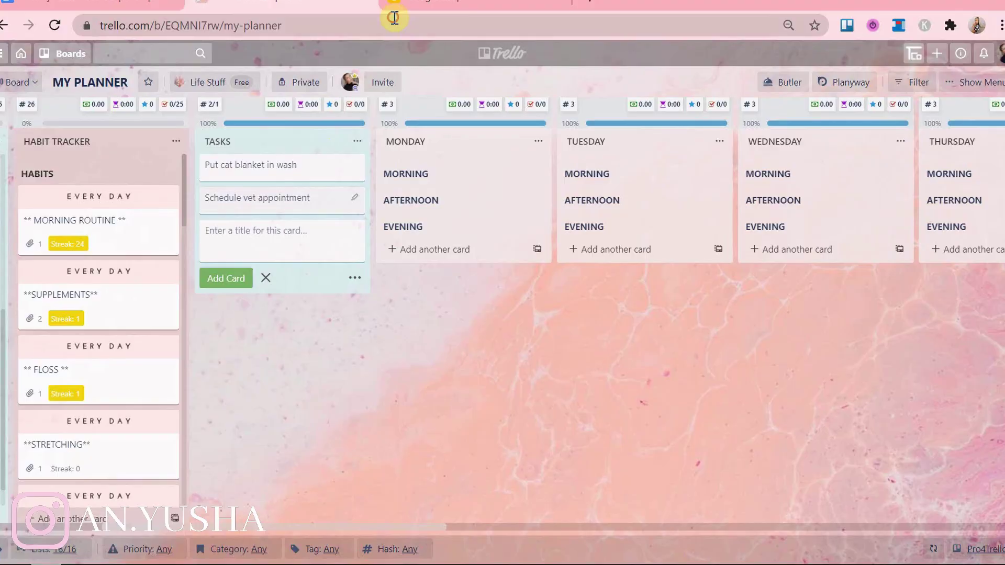
Return to Google Keep and delete the cats blanket, vet appointment, expired meal and Tofu Buddha bowl notes
{"action": "left_click", "coordinate": [394, 17]}
{"action": "left_click", "coordinate": [395, 2]}
{"action": "left_click", "coordinate": [315, 1]}
{"action": "key", "text": "BackSpace"}
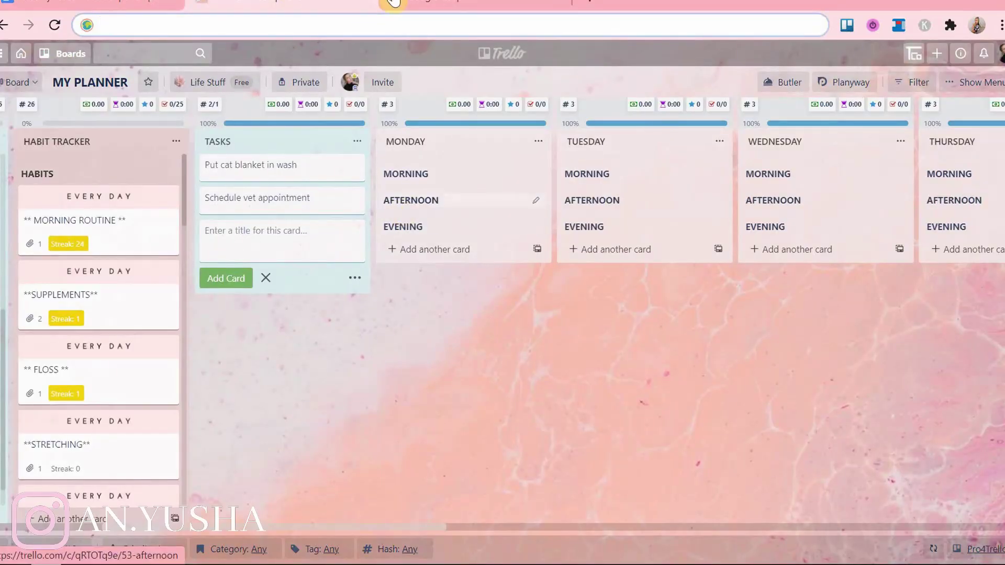
{"action": "left_click", "coordinate": [394, 2]}
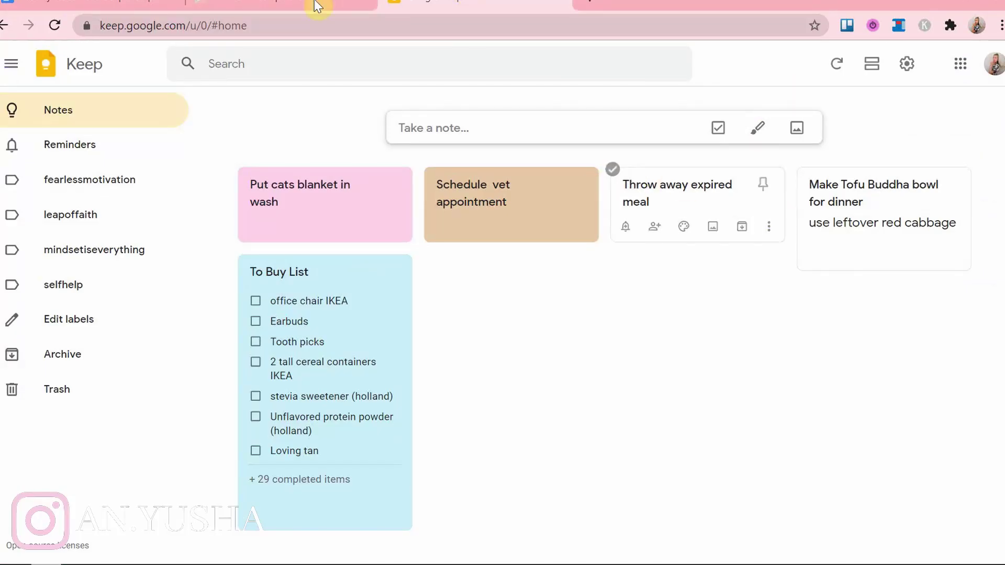
{"action": "left_click", "coordinate": [799, 170]}
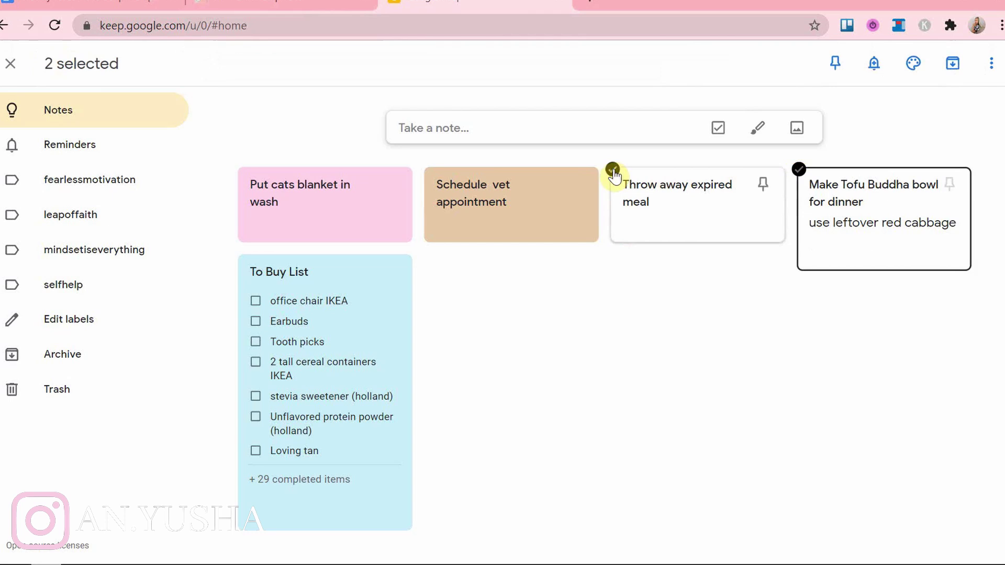
{"action": "left_click", "coordinate": [426, 170]}
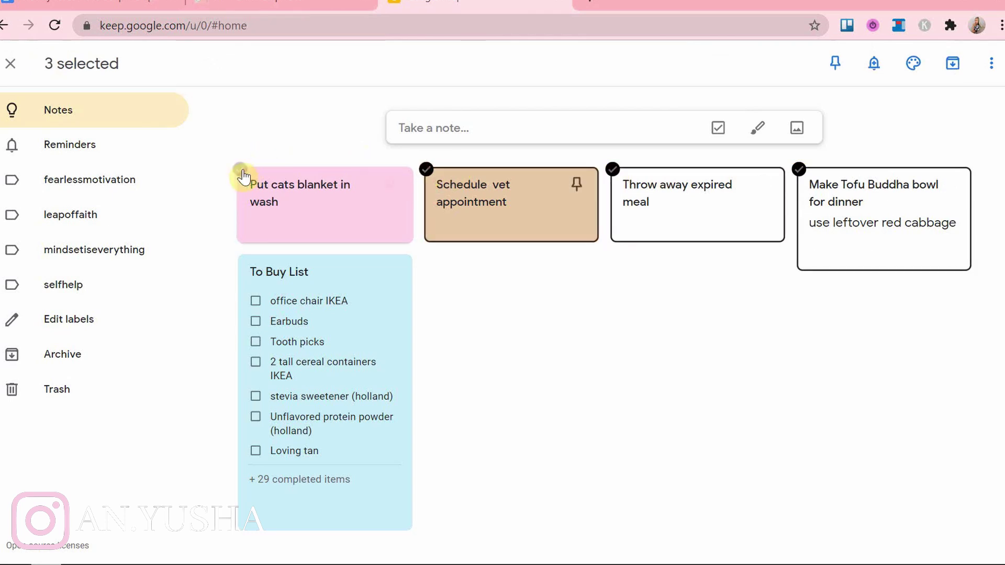
{"action": "left_click", "coordinate": [990, 65]}
{"action": "left_click", "coordinate": [913, 92]}
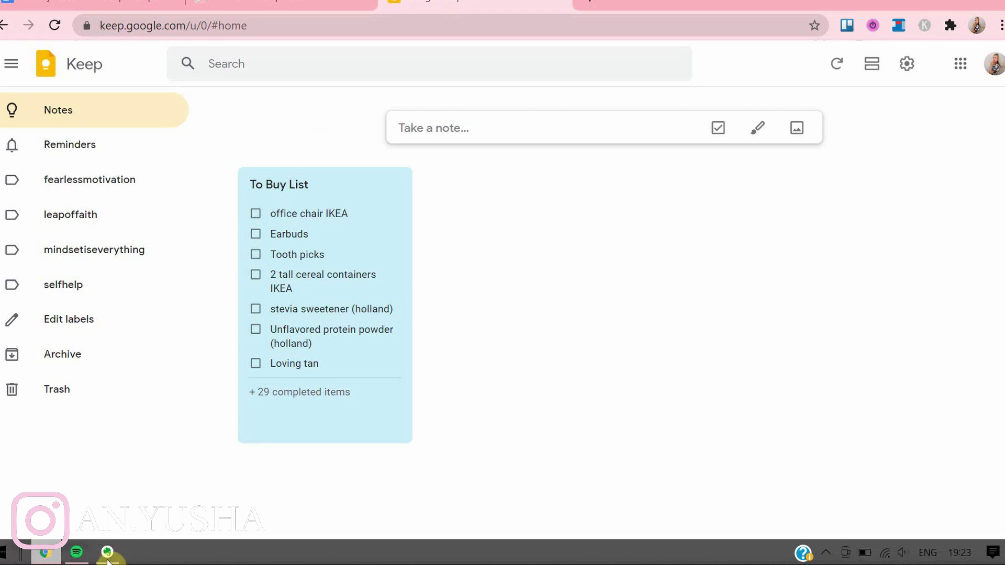
Switch to Evernote and move the Lamb soup note to the Recipes To Try notebook
{"action": "left_click", "coordinate": [106, 555]}
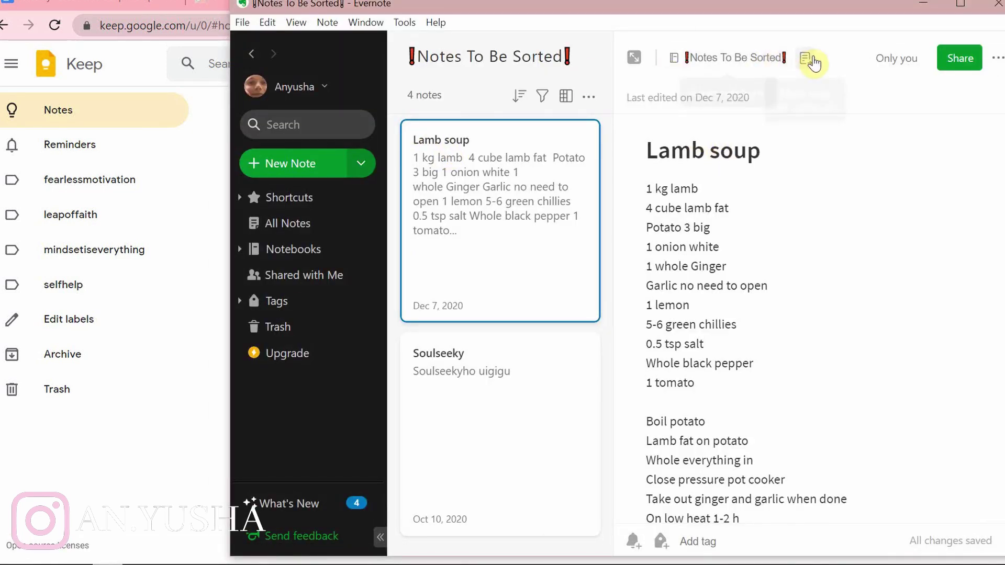
{"action": "left_click", "coordinate": [804, 57]}
{"action": "left_click", "coordinate": [504, 447]}
{"action": "left_click", "coordinate": [867, 500]}
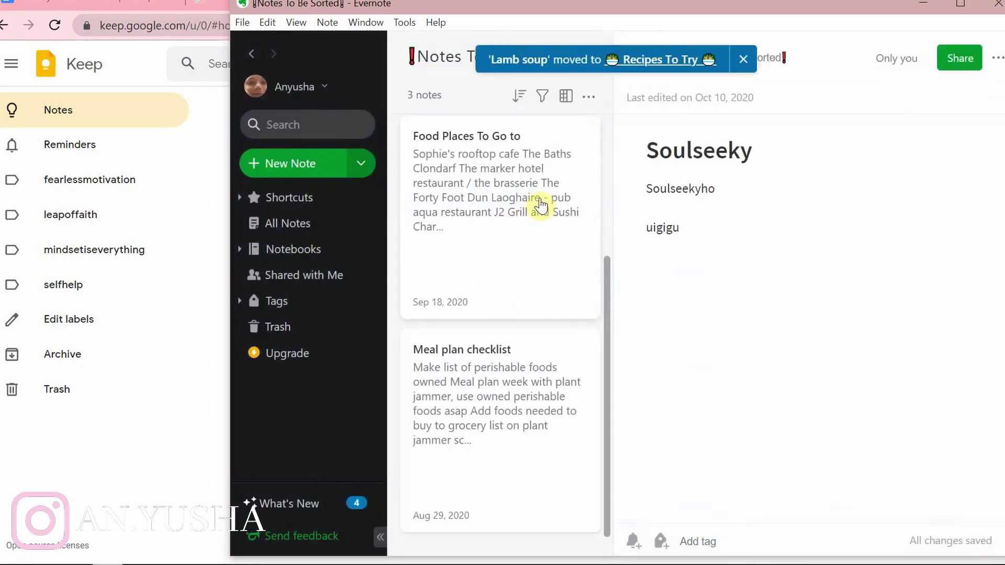
Delete the Soulseeky note from the Notes To Be Sorted notebook
{"action": "scroll", "coordinate": [410, 125], "scroll_direction": "up", "scroll_amount": 5}
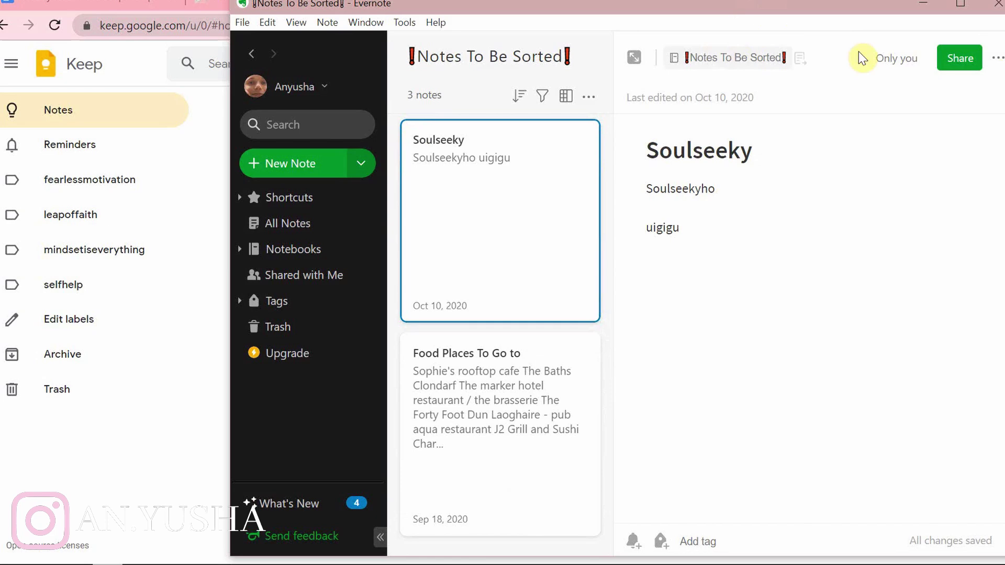
{"action": "left_click", "coordinate": [998, 58]}
{"action": "left_click", "coordinate": [881, 508]}
Move the Food Places To Go to and Meal plan checklist notes to the Life Organization notebook and close Evernote
{"action": "left_click", "coordinate": [746, 58]}
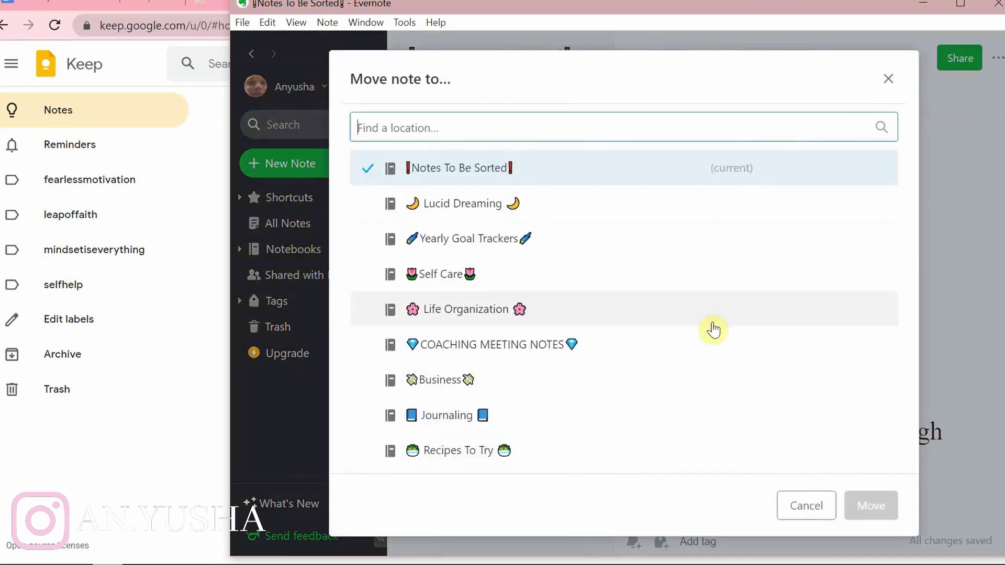
{"action": "double_click", "coordinate": [557, 312]}
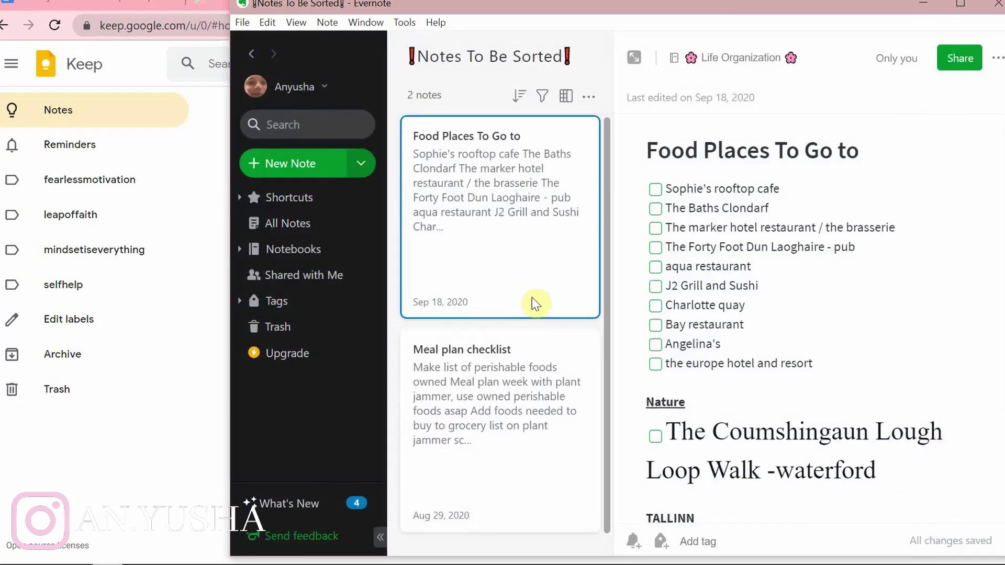
{"action": "left_click", "coordinate": [806, 62]}
{"action": "left_click", "coordinate": [681, 310]}
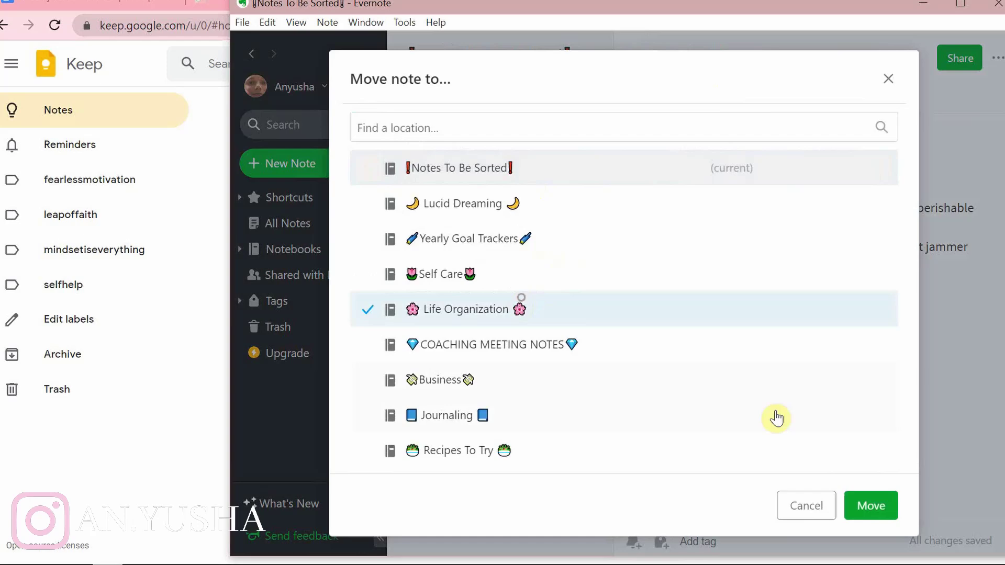
{"action": "left_click", "coordinate": [871, 506]}
{"action": "left_click", "coordinate": [998, 5]}
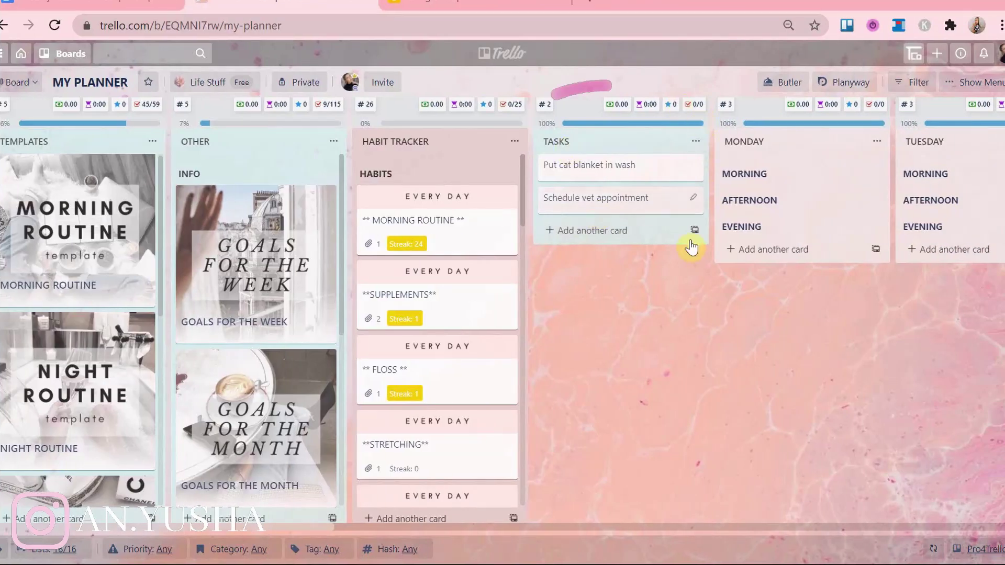
View the details of the "Put cat blanket in wash" card in Trello, and move "Schedule vet appointment" above it in TASKS
{"action": "left_click", "coordinate": [591, 180]}
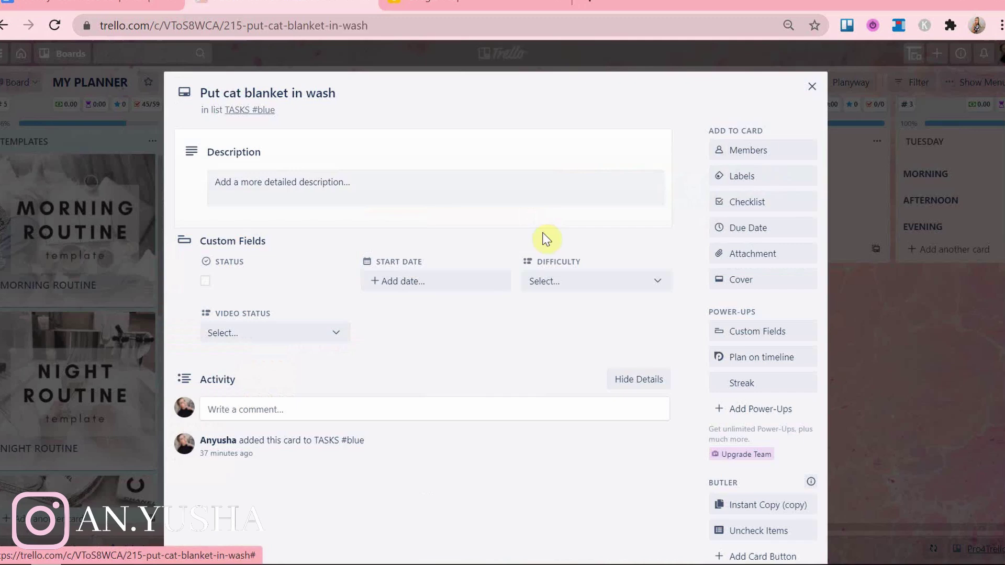
{"action": "left_click", "coordinate": [850, 347]}
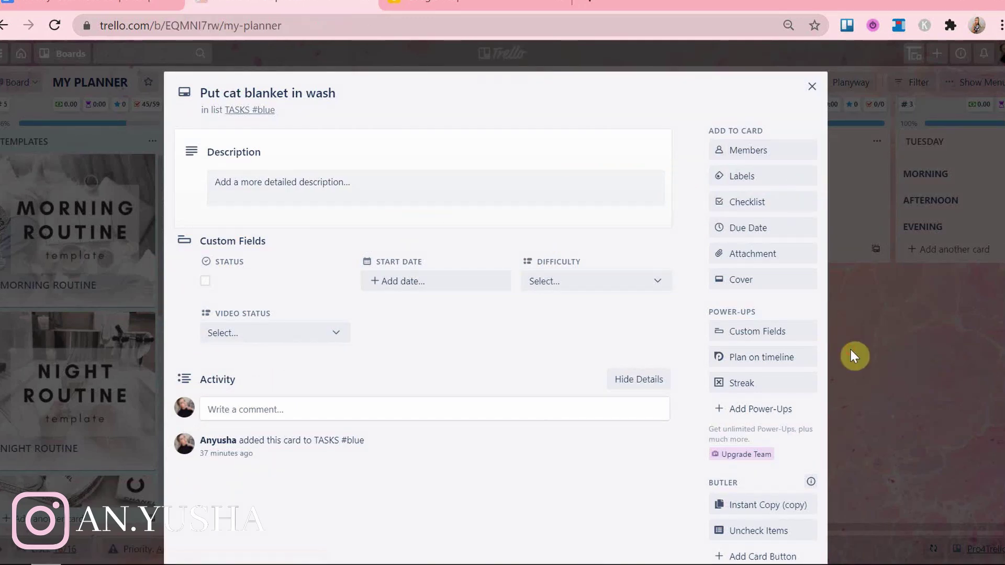
{"action": "scroll", "coordinate": [629, 208], "scroll_direction": "right", "scroll_amount": 1}
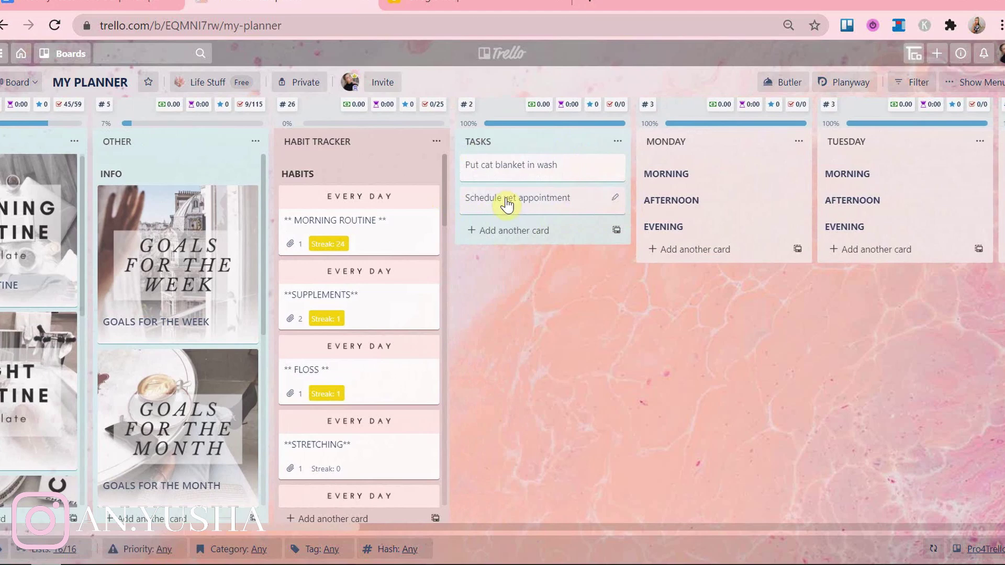
{"action": "left_click_drag", "start_coordinate": [623, 202], "coordinate": [541, 139]}
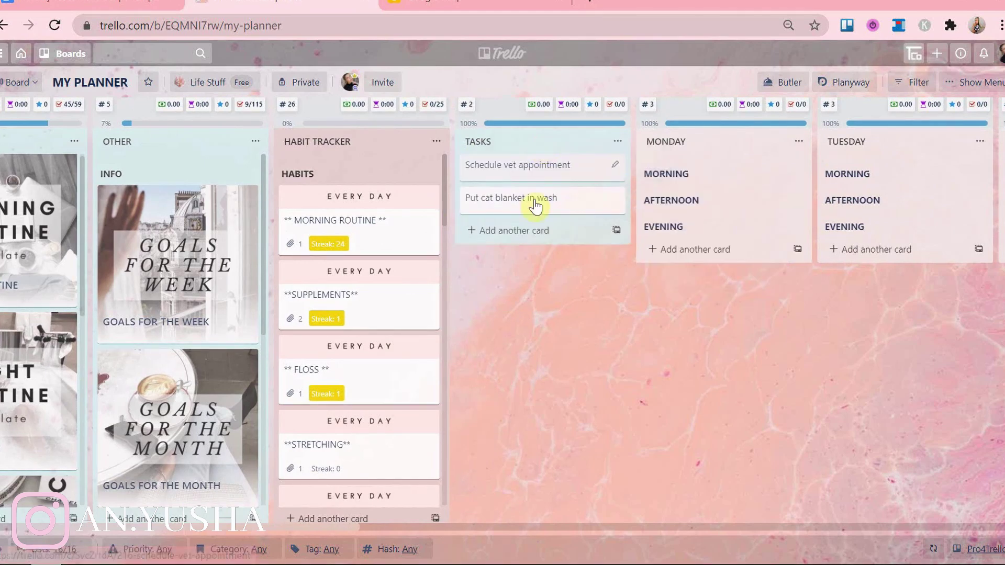
Place the TASKS list between SUNDAY and NEXT WEEK, and transfer all the NEXT WEEK cards into TASKS
{"action": "scroll", "coordinate": [555, 345], "scroll_direction": "left", "scroll_amount": 3}
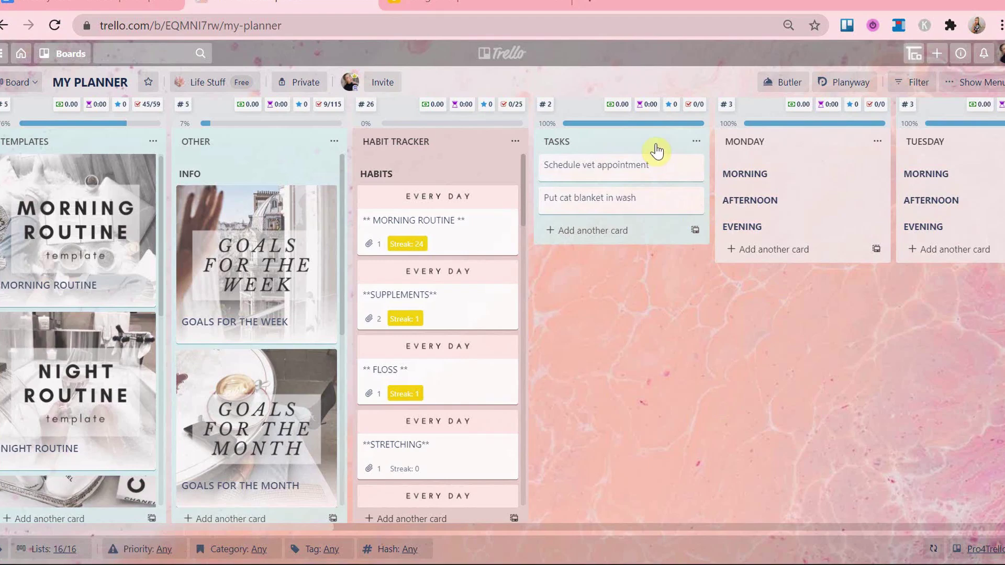
{"action": "left_click_drag", "start_coordinate": [915, 161], "coordinate": [819, 140]}
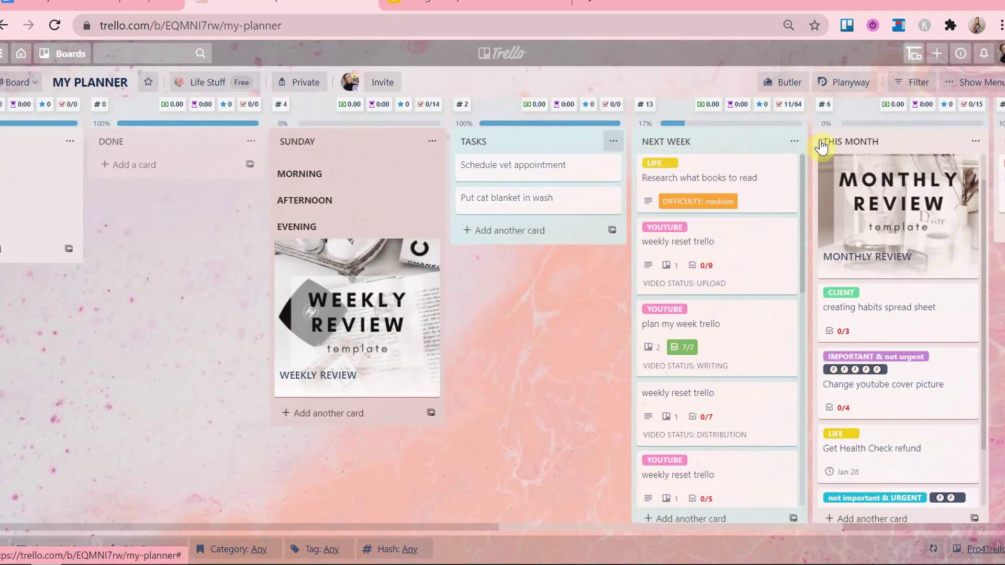
{"action": "left_click_drag", "start_coordinate": [700, 188], "coordinate": [586, 204]}
{"action": "left_click_drag", "start_coordinate": [751, 191], "coordinate": [575, 225]}
{"action": "left_click_drag", "start_coordinate": [749, 189], "coordinate": [568, 230]}
{"action": "left_click_drag", "start_coordinate": [746, 184], "coordinate": [550, 298]}
{"action": "left_click_drag", "start_coordinate": [728, 184], "coordinate": [547, 275]}
{"action": "left_click_drag", "start_coordinate": [722, 180], "coordinate": [541, 269]}
{"action": "left_click_drag", "start_coordinate": [710, 209], "coordinate": [554, 298]}
{"action": "left_click_drag", "start_coordinate": [733, 178], "coordinate": [555, 299]}
{"action": "left_click_drag", "start_coordinate": [754, 197], "coordinate": [555, 298]}
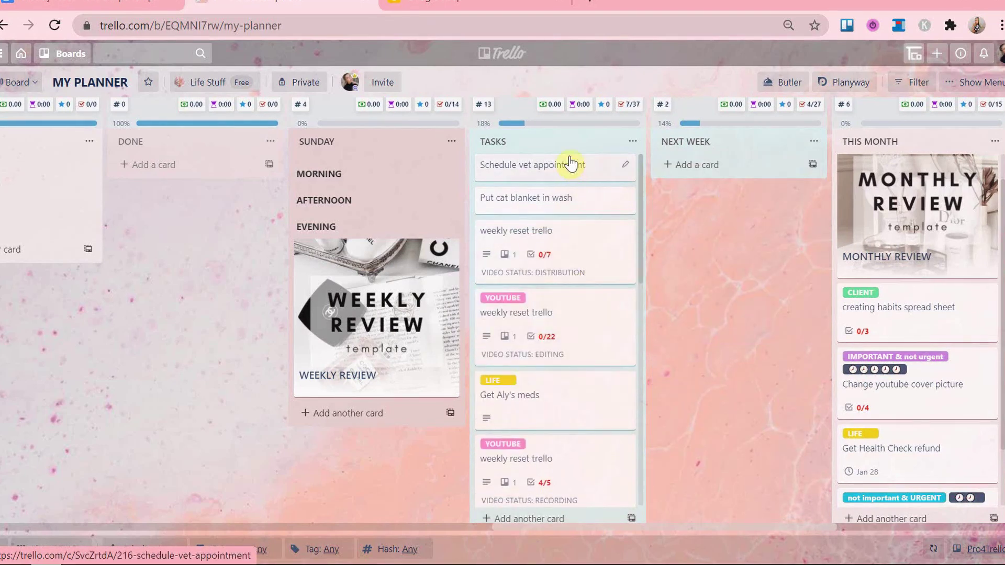
Move the TASKS list back between HABIT TRACKER and MONDAY
{"action": "left_click_drag", "start_coordinate": [578, 140], "coordinate": [168, 141]}
{"action": "scroll", "coordinate": [485, 306], "scroll_direction": "left", "scroll_amount": 5}
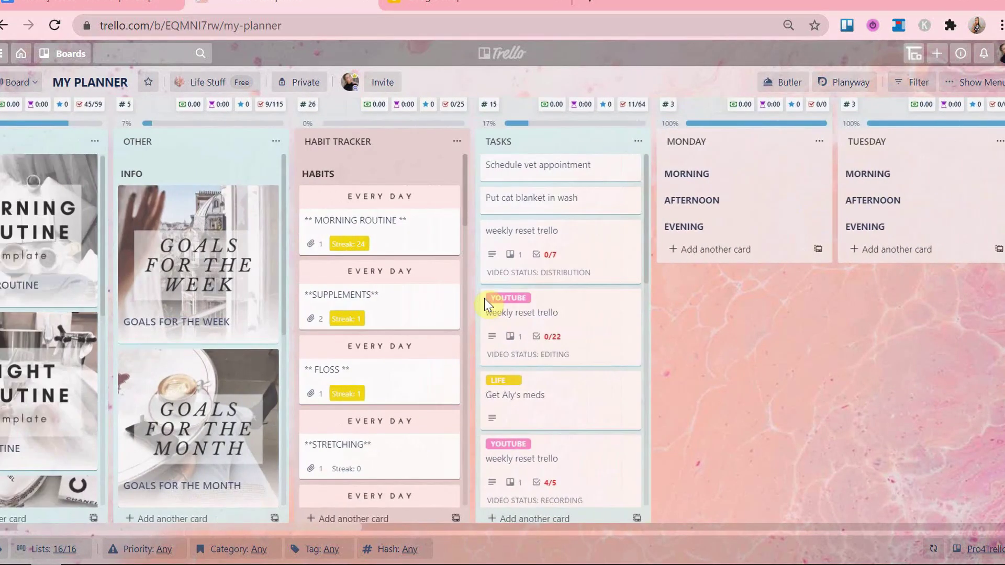
Review the checklists inside the CONSTANT TO-DO'S card of the OTHER list for recurring tasks
{"action": "scroll", "coordinate": [278, 389], "scroll_direction": "down", "scroll_amount": 6}
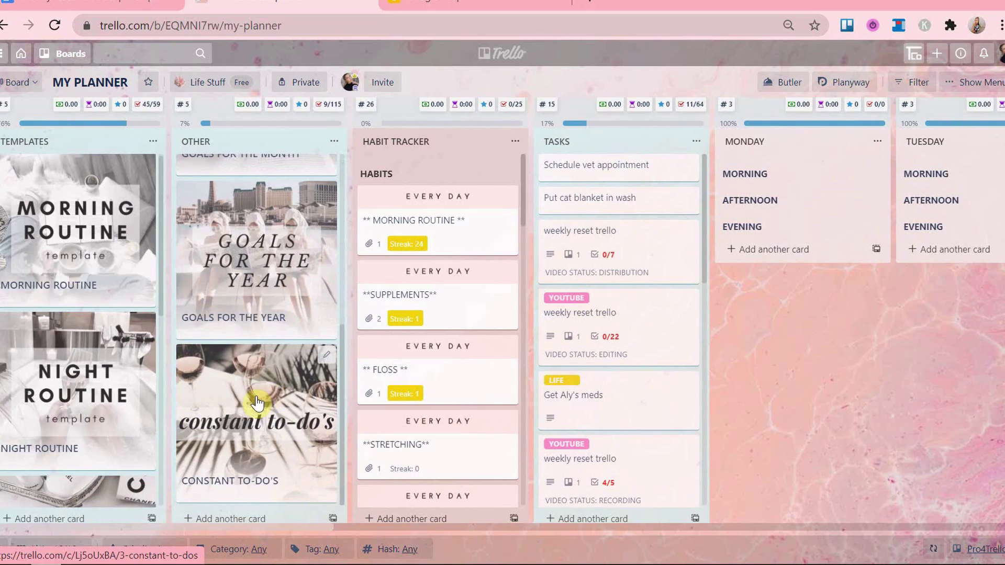
{"action": "left_click", "coordinate": [257, 403]}
{"action": "scroll", "coordinate": [258, 390], "scroll_direction": "down", "scroll_amount": 10}
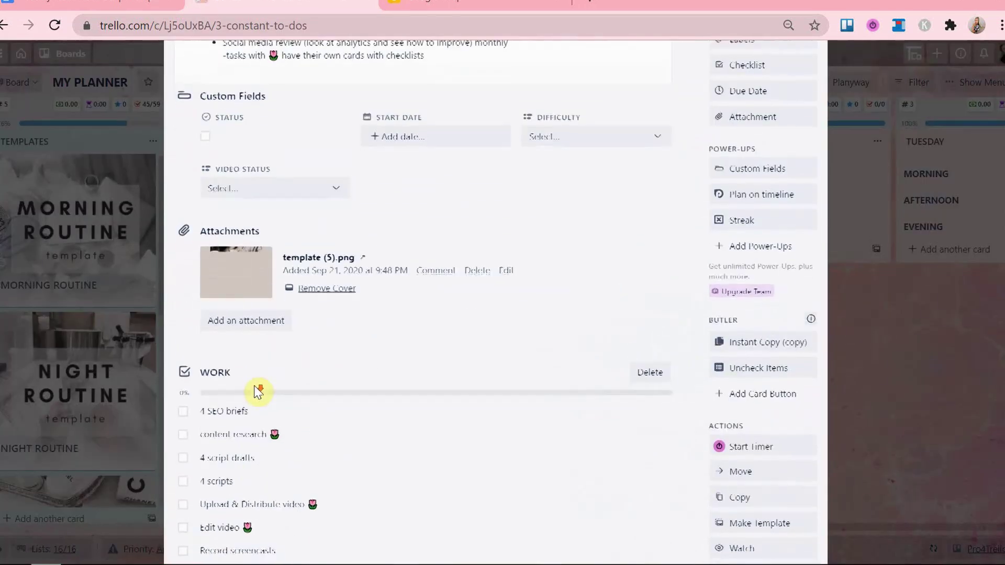
{"action": "scroll", "coordinate": [740, 428], "scroll_direction": "down", "scroll_amount": 15}
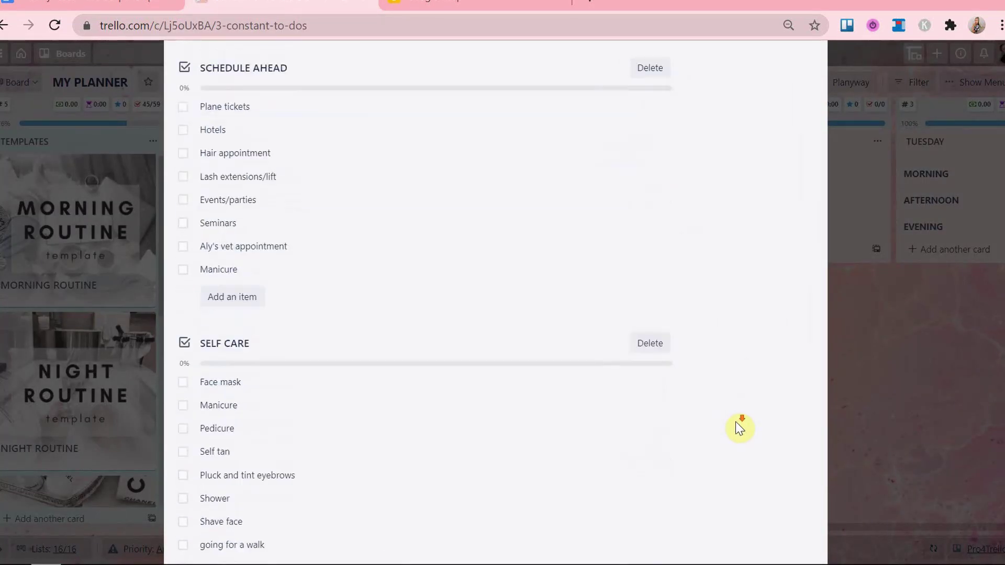
{"action": "key", "text": "Escape"}
Add cards titled manicure, vacuum and two titled go for a walk at the end of the TASKS list
{"action": "scroll", "coordinate": [561, 363], "scroll_direction": "down", "scroll_amount": 5}
{"action": "left_click", "coordinate": [606, 519]}
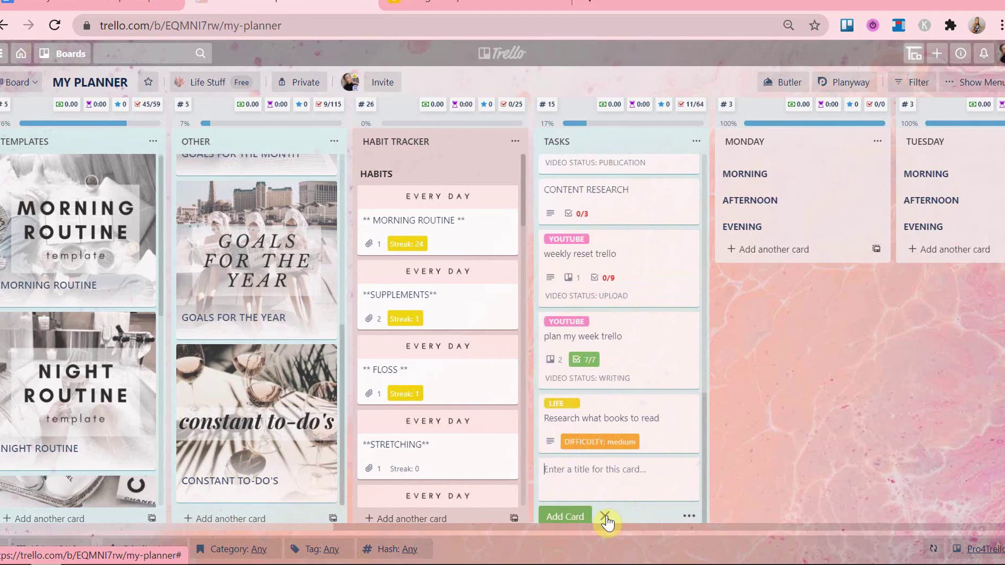
{"action": "type", "text": "manicure"}
{"action": "key", "text": "Return"}
{"action": "type", "text": "vacuum"}
{"action": "key", "text": "Return"}
{"action": "type", "text": "go for a walk"}
{"action": "key", "text": "Return"}
{"action": "type", "text": "oo for a walk"}
{"action": "key", "text": "Return"}
Add three cards titled workout to the end of the TASKS list
{"action": "type", "text": "workout"}
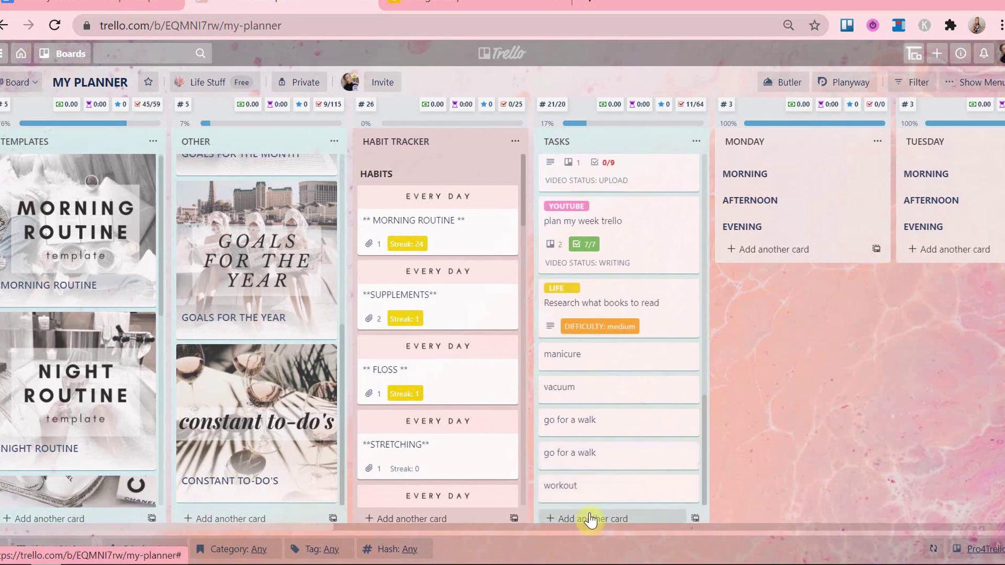
{"action": "key", "text": "Return"}
{"action": "type", "text": "workout"}
{"action": "key", "text": "Return"}
{"action": "type", "text": "workout"}
{"action": "key", "text": "Return"}
Consult the CONSTANT TO-DO'S checklists and add clean bathroom, wash litter box, grocery list & meal plan, and grocery shopping cards to TASKS
{"action": "left_click", "coordinate": [273, 433]}
{"action": "scroll", "coordinate": [272, 432], "scroll_direction": "down", "scroll_amount": 13}
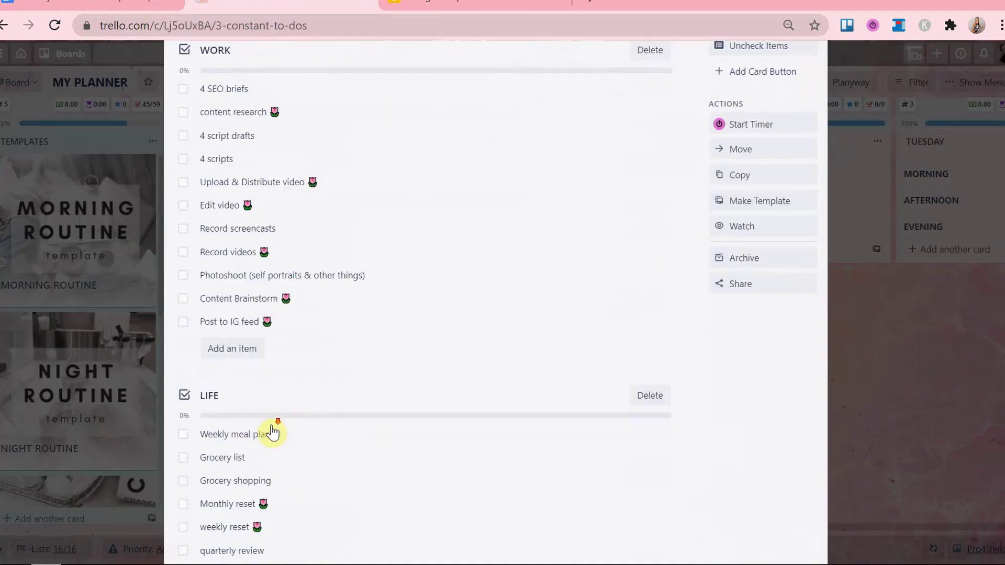
{"action": "key", "text": "Escape"}
{"action": "left_click", "coordinate": [605, 522]}
{"action": "type", "text": "clean bathroom"}
{"action": "key", "text": "Return"}
{"action": "type", "text": "wash litter box"}
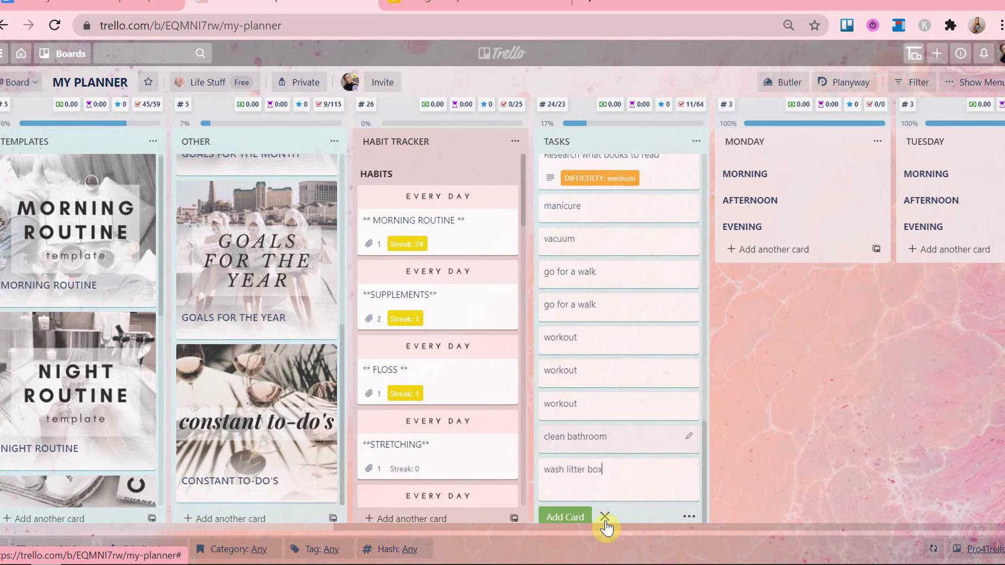
{"action": "key", "text": "Return"}
{"action": "type", "text": "grocery listgrocery shopping"}
{"action": "key", "text": "Return"}
Check the CONSTANT TO-DO'S chores and add self tan, three shower, trim cats nails and laundry cards to TASKS
{"action": "scroll", "coordinate": [259, 318], "scroll_direction": "up", "scroll_amount": 5}
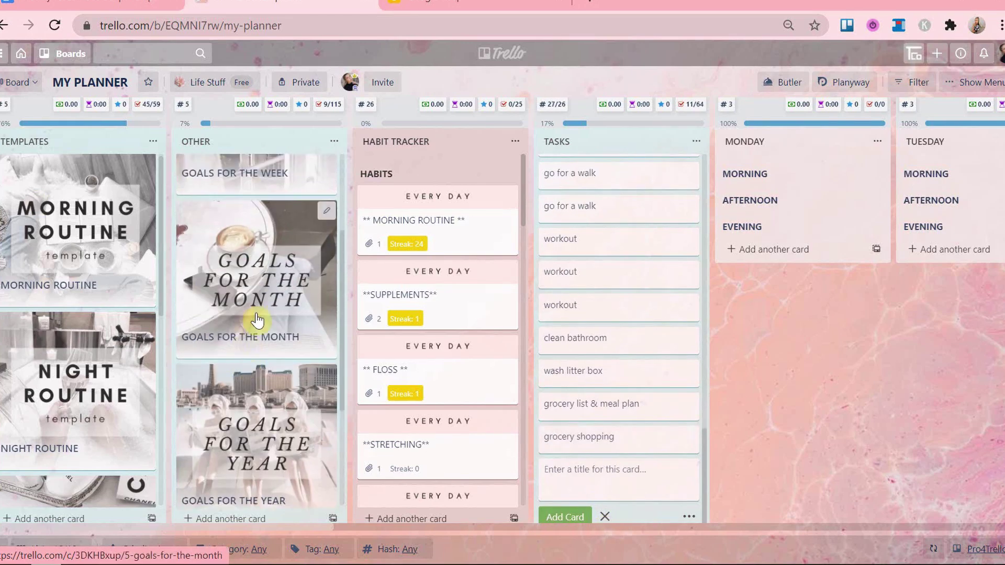
{"action": "scroll", "coordinate": [291, 418], "scroll_direction": "down", "scroll_amount": 5}
{"action": "left_click", "coordinate": [287, 421]}
{"action": "scroll", "coordinate": [287, 422], "scroll_direction": "down", "scroll_amount": 15}
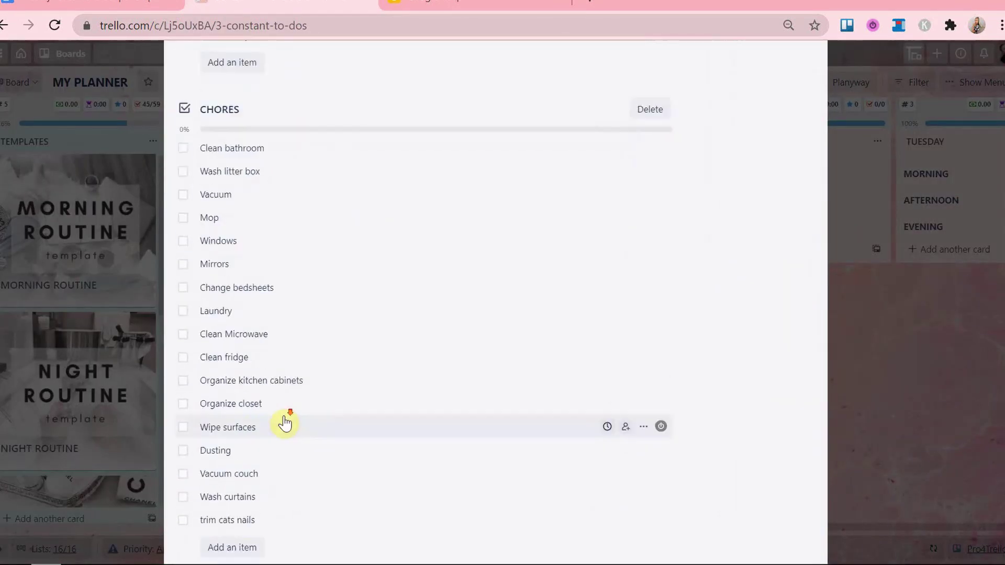
{"action": "key", "text": "Escape"}
{"action": "left_click", "coordinate": [580, 516]}
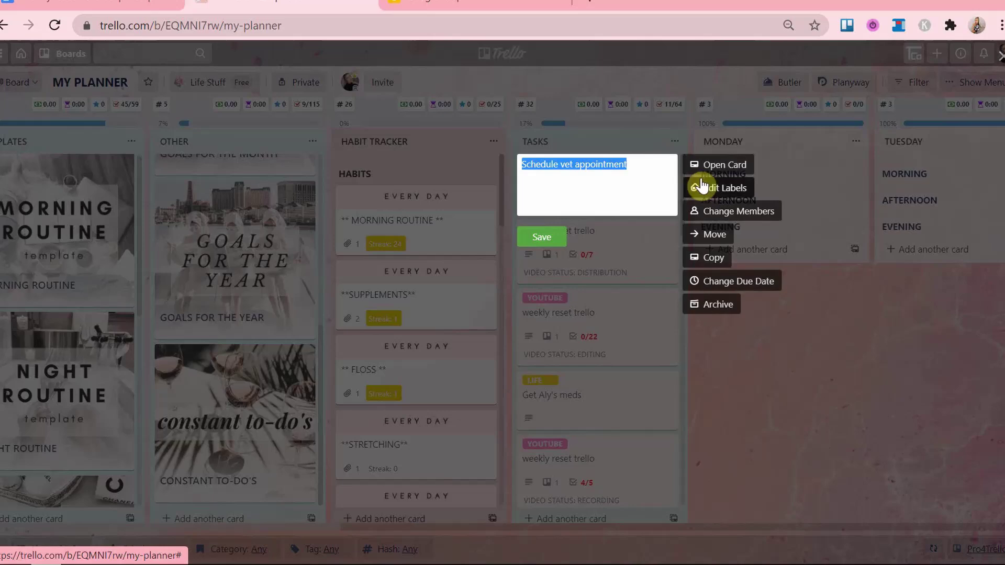
Apply the LIFE label to the Schedule vet appointment and Put cat blanket in wash cards
{"action": "left_click", "coordinate": [700, 189]}
{"action": "left_click", "coordinate": [717, 167]}
{"action": "left_click", "coordinate": [560, 245]}
{"action": "left_click", "coordinate": [667, 212]}
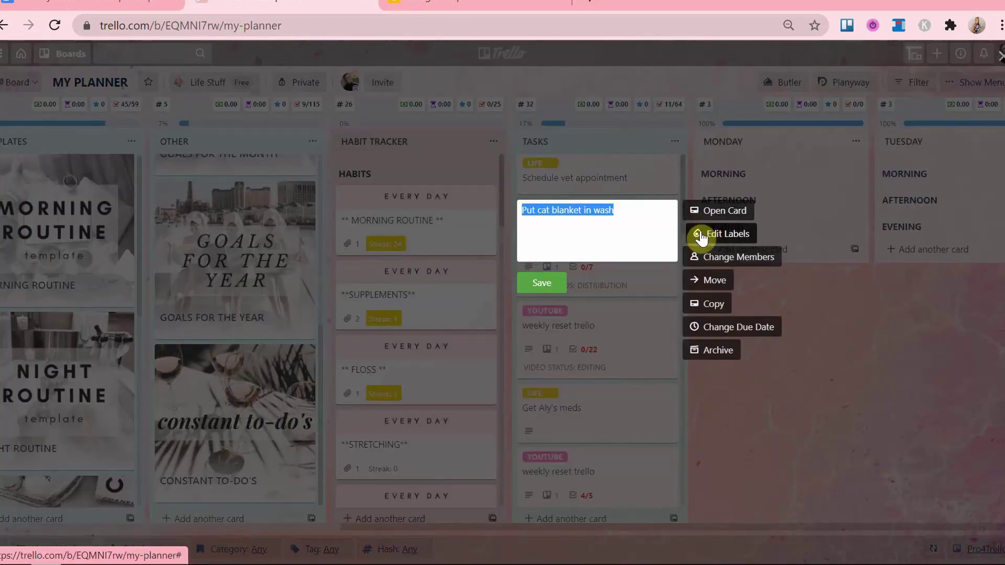
{"action": "left_click", "coordinate": [702, 233]}
{"action": "left_click", "coordinate": [704, 163]}
{"action": "left_click", "coordinate": [540, 282]}
Apply the YOUTUBE label to the first weekly reset trello card in TASKS
{"action": "right_click", "coordinate": [545, 302]}
{"action": "left_click", "coordinate": [705, 278]}
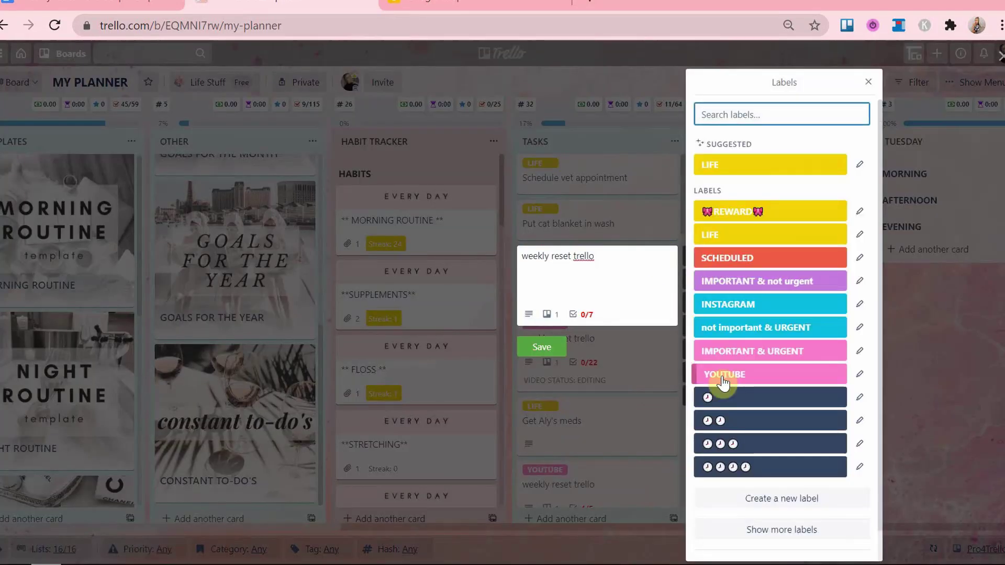
{"action": "left_click", "coordinate": [722, 382]}
{"action": "left_click", "coordinate": [540, 350]}
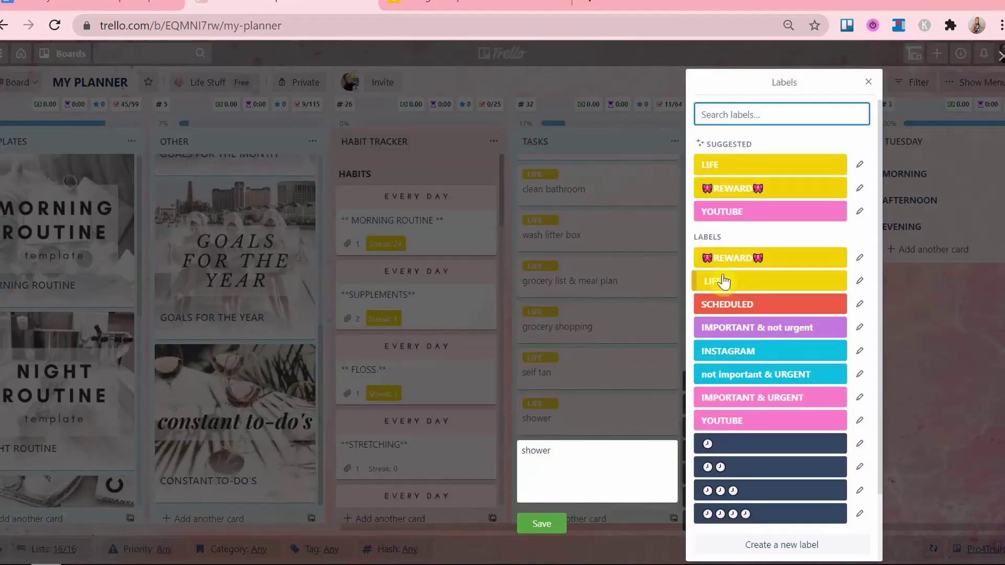
Apply the LIFE label to the remaining shower, trim cats nails and laundry cards in TASKS
{"action": "left_click", "coordinate": [724, 282]}
{"action": "left_click", "coordinate": [541, 536]}
{"action": "left_click", "coordinate": [668, 419]}
{"action": "left_click", "coordinate": [703, 376]}
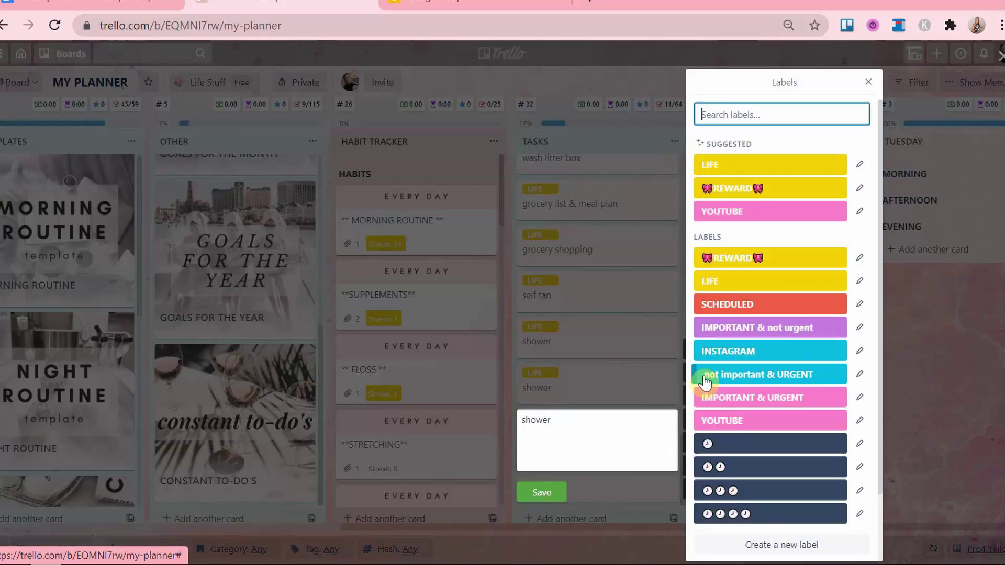
{"action": "left_click", "coordinate": [722, 282]}
{"action": "left_click", "coordinate": [542, 505]}
{"action": "left_click", "coordinate": [670, 464]}
{"action": "left_click", "coordinate": [701, 419]}
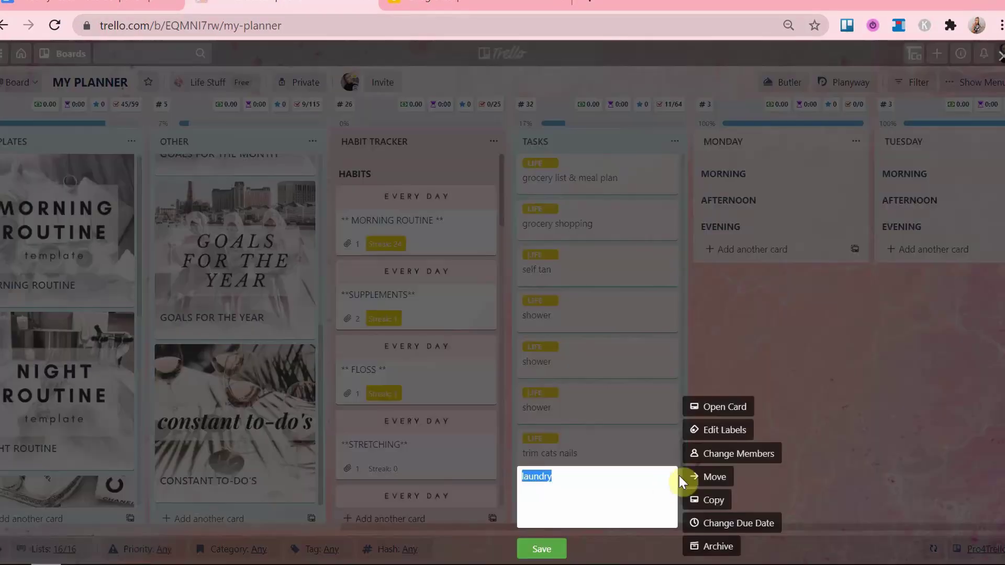
{"action": "left_click", "coordinate": [718, 426]}
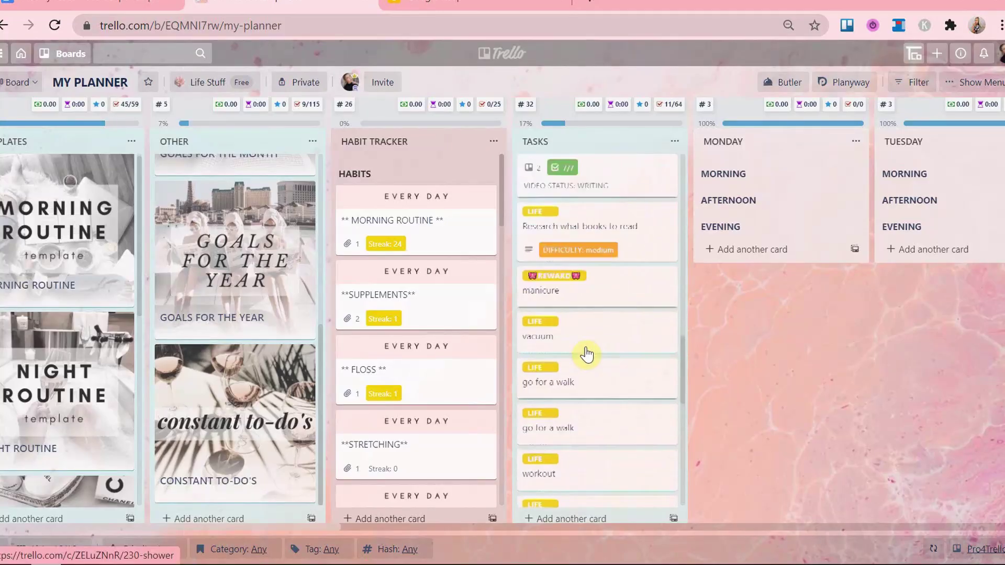
Open the board in Planyway and switch its calendar from the month view to the week view
{"action": "scroll", "coordinate": [585, 352], "scroll_direction": "up", "scroll_amount": 5}
{"action": "scroll", "coordinate": [588, 349], "scroll_direction": "down", "scroll_amount": 11}
{"action": "scroll", "coordinate": [604, 336], "scroll_direction": "up", "scroll_amount": 15}
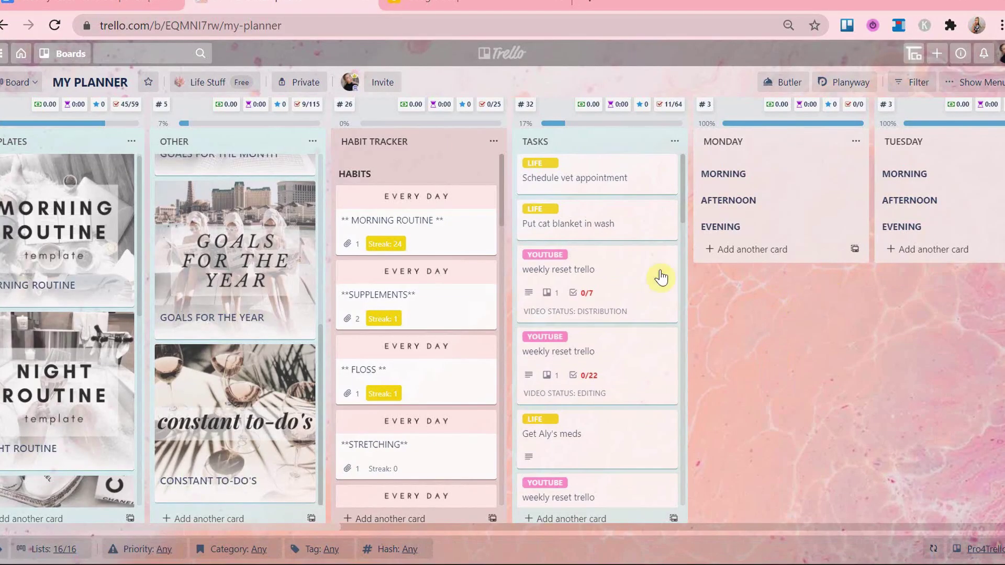
{"action": "left_click", "coordinate": [942, 82]}
{"action": "left_click", "coordinate": [999, 83]}
{"action": "left_click", "coordinate": [947, 82]}
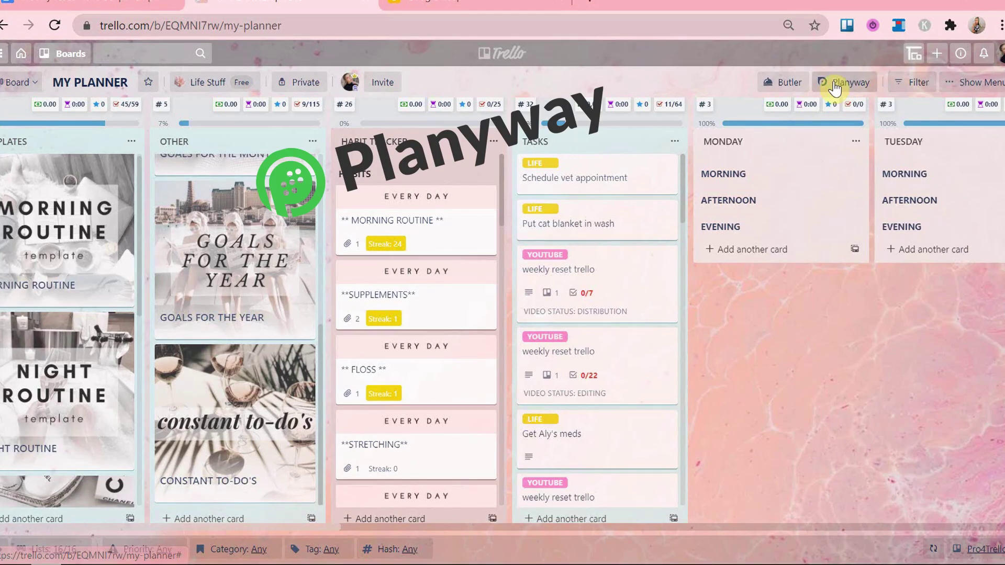
{"action": "left_click", "coordinate": [835, 83]}
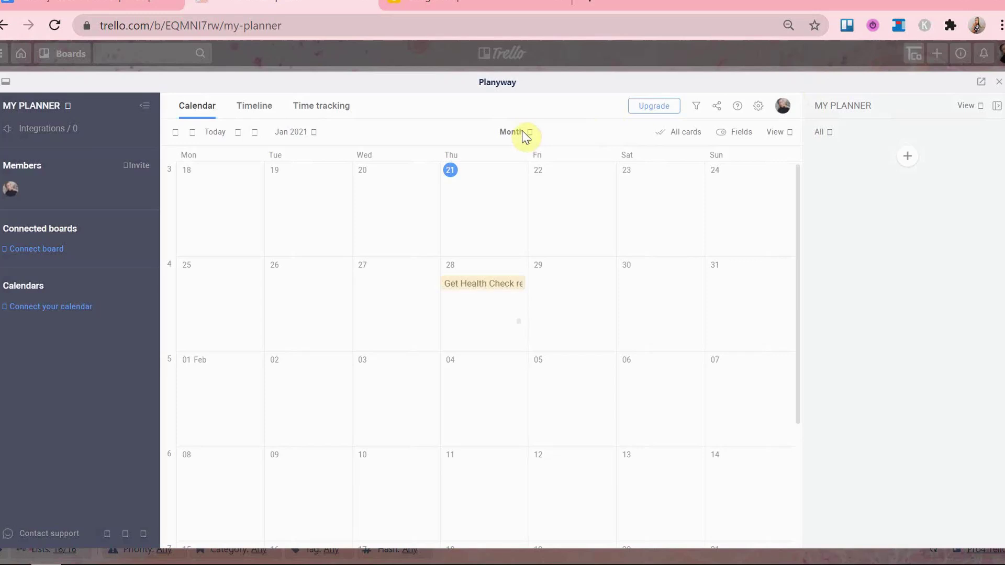
{"action": "left_click", "coordinate": [522, 132]}
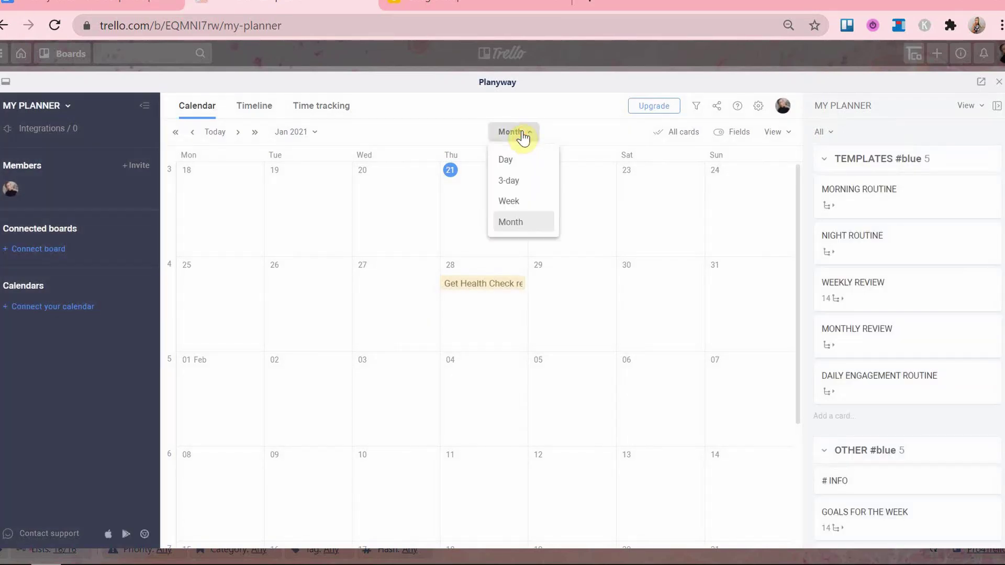
{"action": "left_click", "coordinate": [513, 202]}
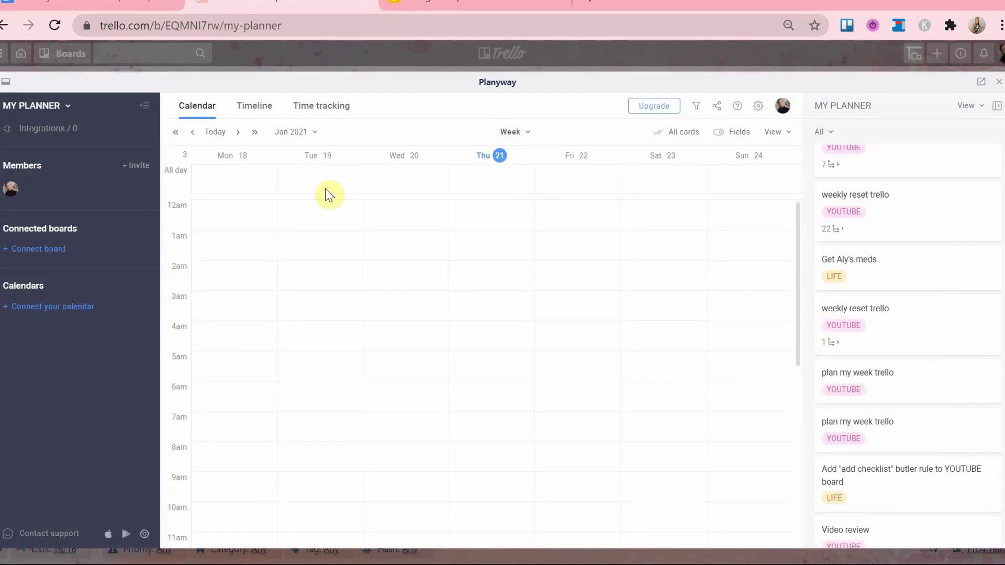
Examine Planyway's integration options, and compare the 3-day and month calendar views before returning to the week view
{"action": "left_click", "coordinate": [44, 130]}
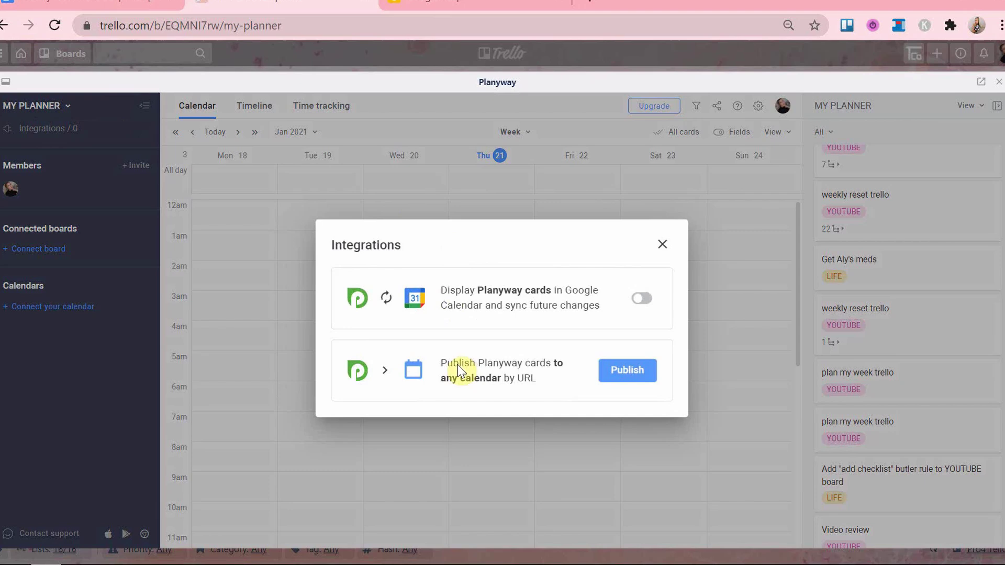
{"action": "left_click", "coordinate": [662, 245]}
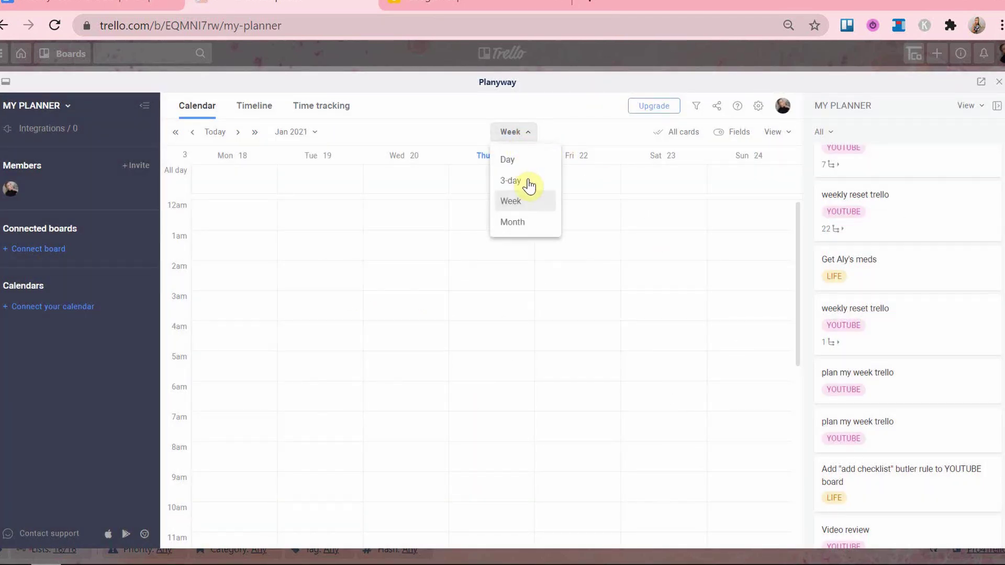
{"action": "left_click", "coordinate": [511, 180]}
{"action": "left_click", "coordinate": [512, 132]}
{"action": "left_click", "coordinate": [529, 225]}
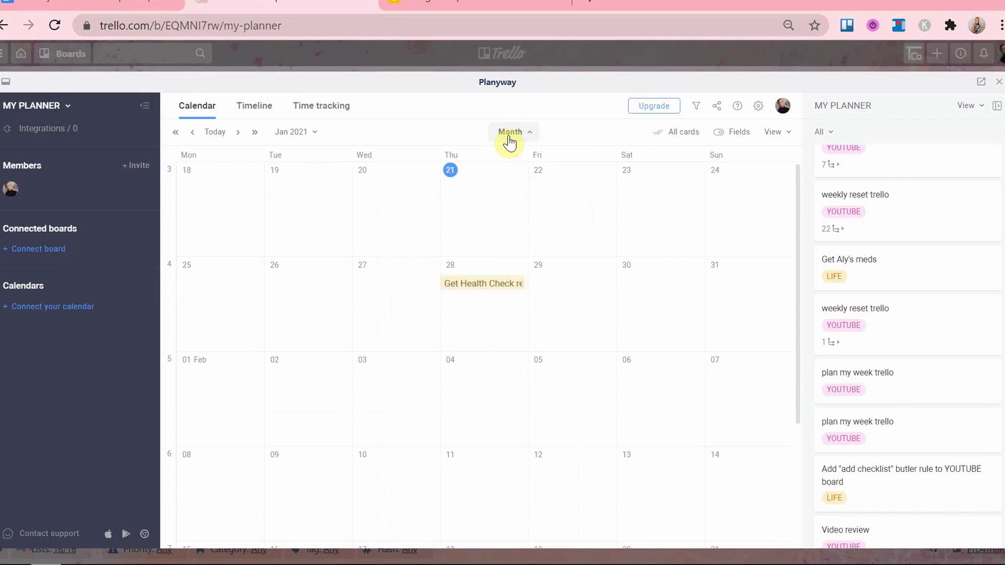
{"action": "left_click", "coordinate": [511, 132]}
{"action": "left_click", "coordinate": [515, 202]}
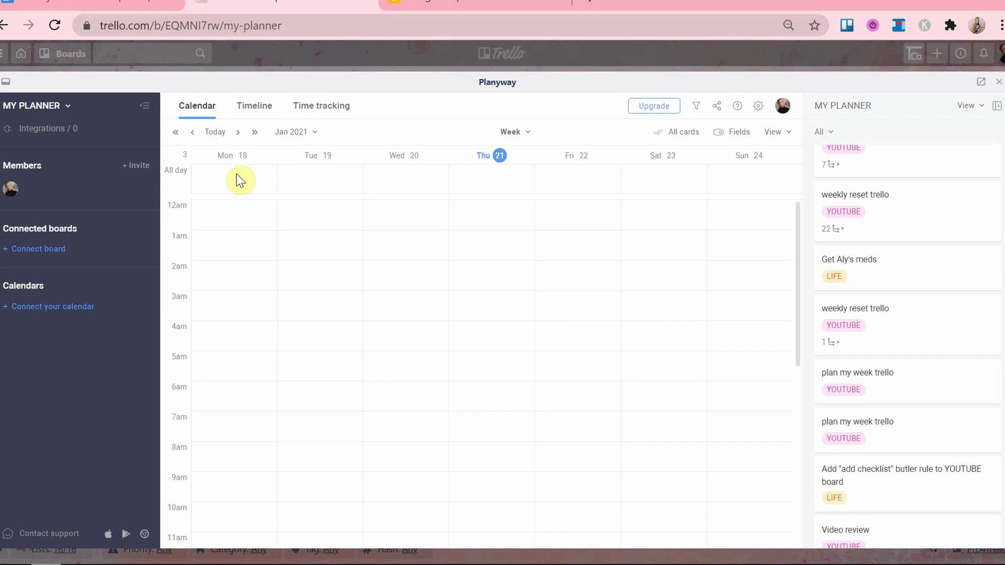
Collapse the HABIT TRACKER, OTHER and TEMPLATES lists in Planyway's card list beside the calendar
{"action": "scroll", "coordinate": [900, 272], "scroll_direction": "up", "scroll_amount": 10}
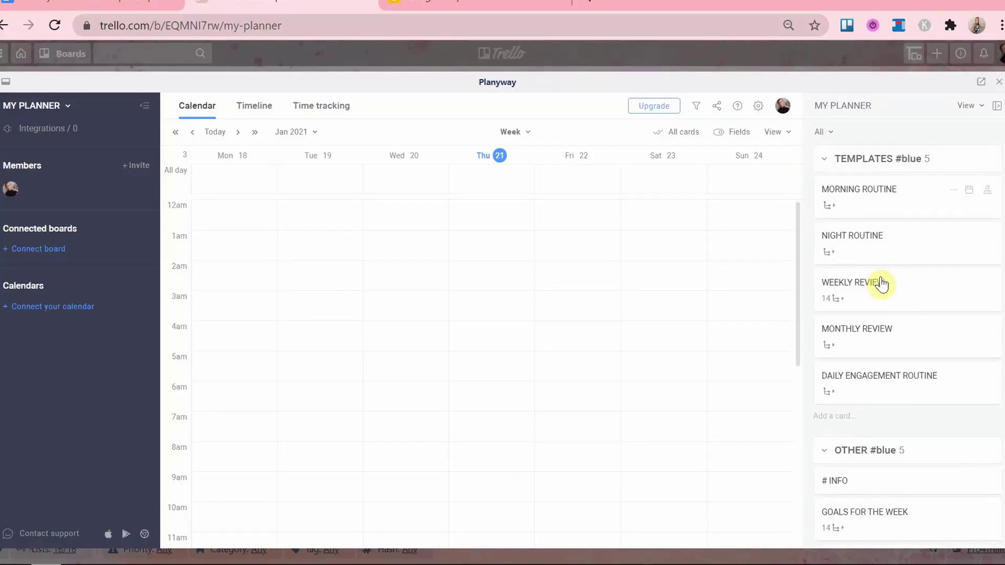
{"action": "scroll", "coordinate": [882, 285], "scroll_direction": "down", "scroll_amount": 5}
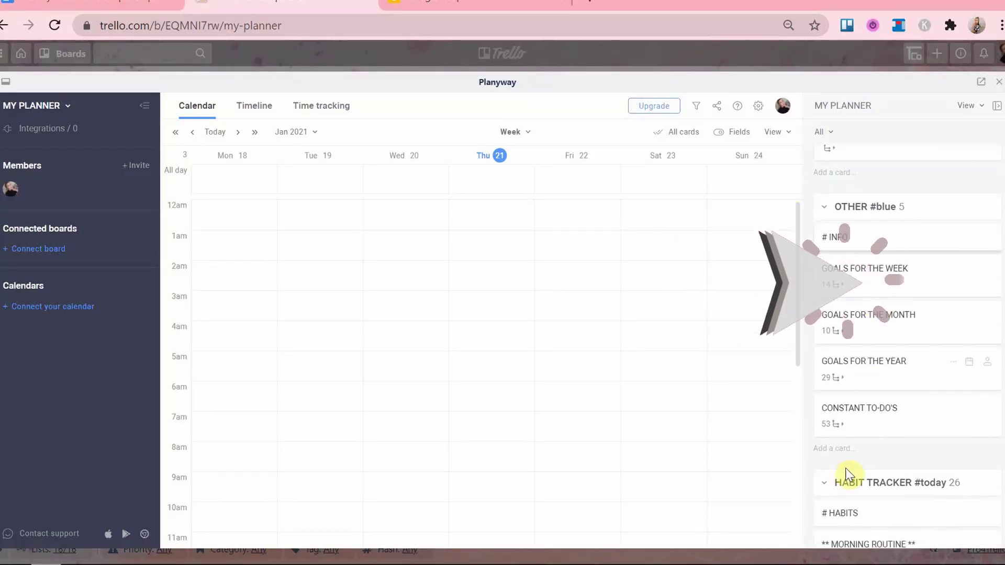
{"action": "left_click", "coordinate": [825, 482]}
{"action": "scroll", "coordinate": [830, 371], "scroll_direction": "up", "scroll_amount": 2}
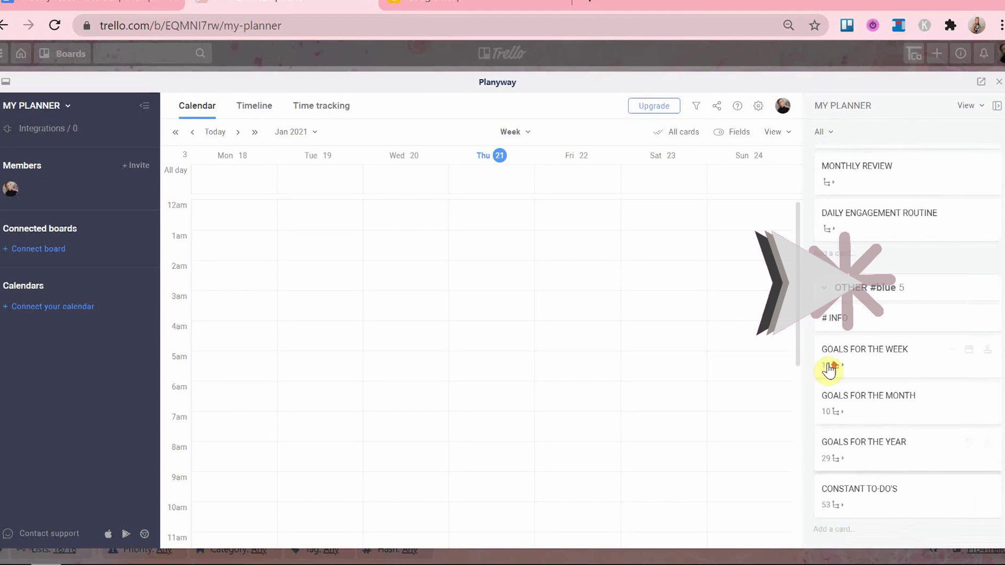
{"action": "scroll", "coordinate": [830, 367], "scroll_direction": "up", "scroll_amount": 2}
{"action": "left_click", "coordinate": [831, 356]}
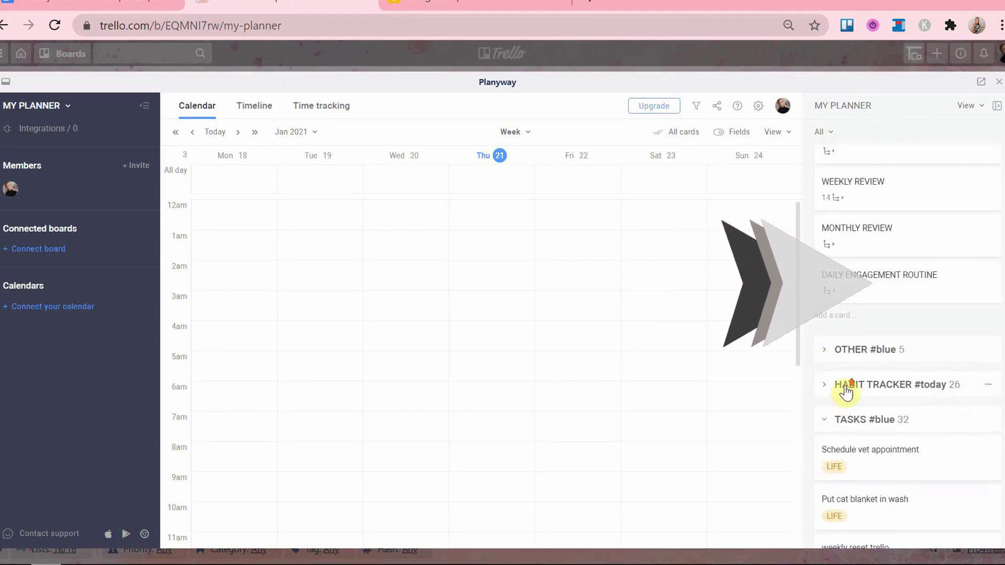
{"action": "scroll", "coordinate": [846, 392], "scroll_direction": "up", "scroll_amount": 3}
{"action": "left_click", "coordinate": [826, 159]}
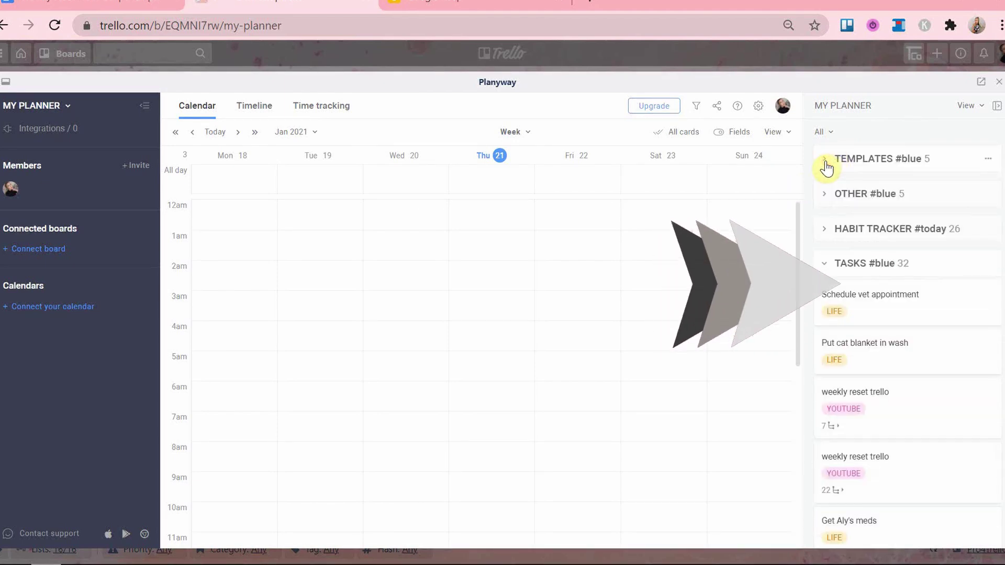
Show the week of January 25–31 and schedule the first weekly reset trello card on Wednesday 27 at 3:00am
{"action": "scroll", "coordinate": [840, 280], "scroll_direction": "down", "scroll_amount": 2}
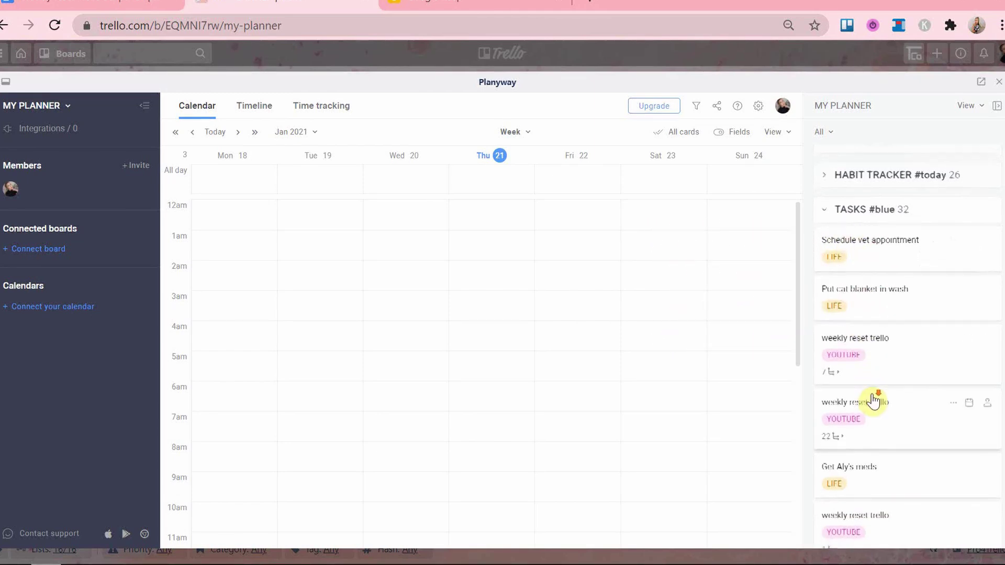
{"action": "scroll", "coordinate": [873, 396], "scroll_direction": "down", "scroll_amount": 3}
{"action": "scroll", "coordinate": [873, 399], "scroll_direction": "down", "scroll_amount": 1}
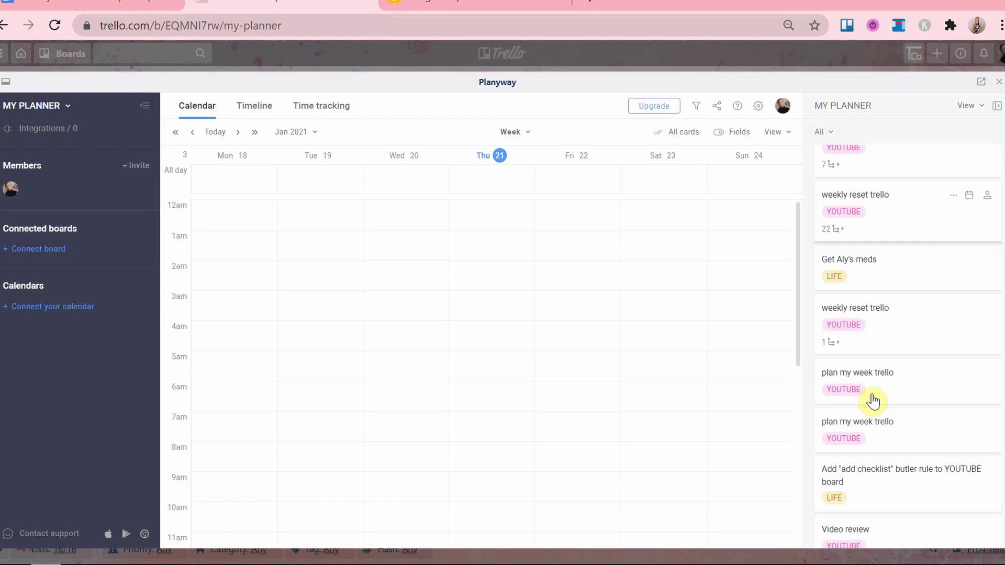
{"action": "scroll", "coordinate": [873, 401], "scroll_direction": "up", "scroll_amount": 3}
{"action": "left_click", "coordinate": [255, 132]}
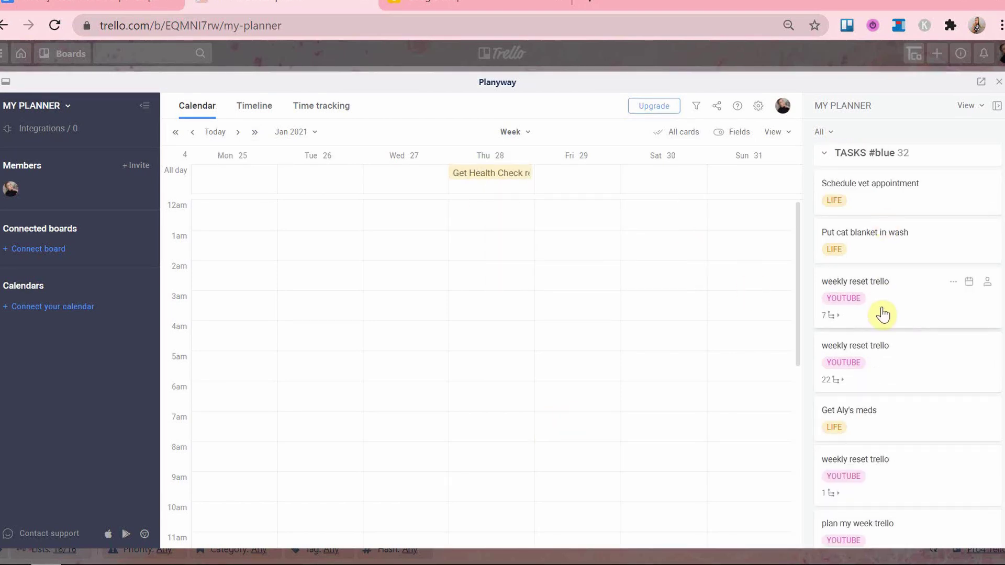
{"action": "left_click_drag", "start_coordinate": [883, 314], "coordinate": [381, 300]}
{"action": "left_click", "coordinate": [381, 301]}
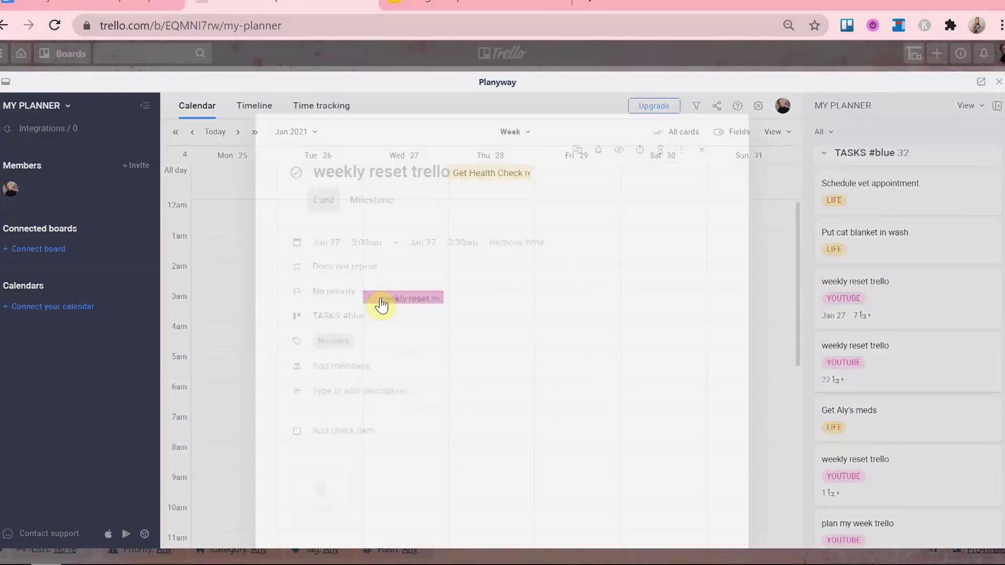
{"action": "left_click", "coordinate": [755, 153]}
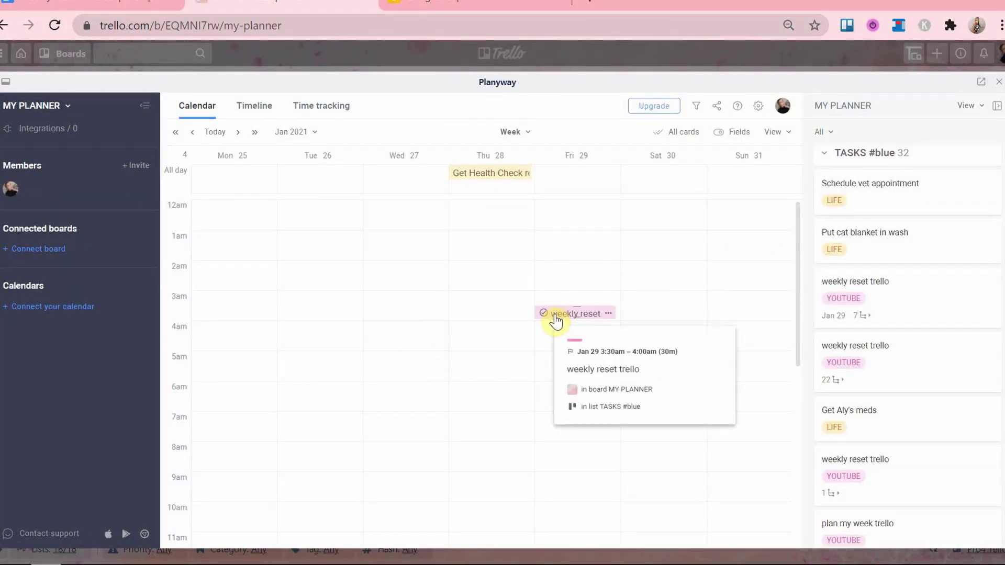
Reschedule the first weekly reset trello card to Friday 29 at 7:00am, and place the second one on Thursday 28 at 3:30am
{"action": "left_click", "coordinate": [556, 320]}
{"action": "left_click", "coordinate": [788, 322]}
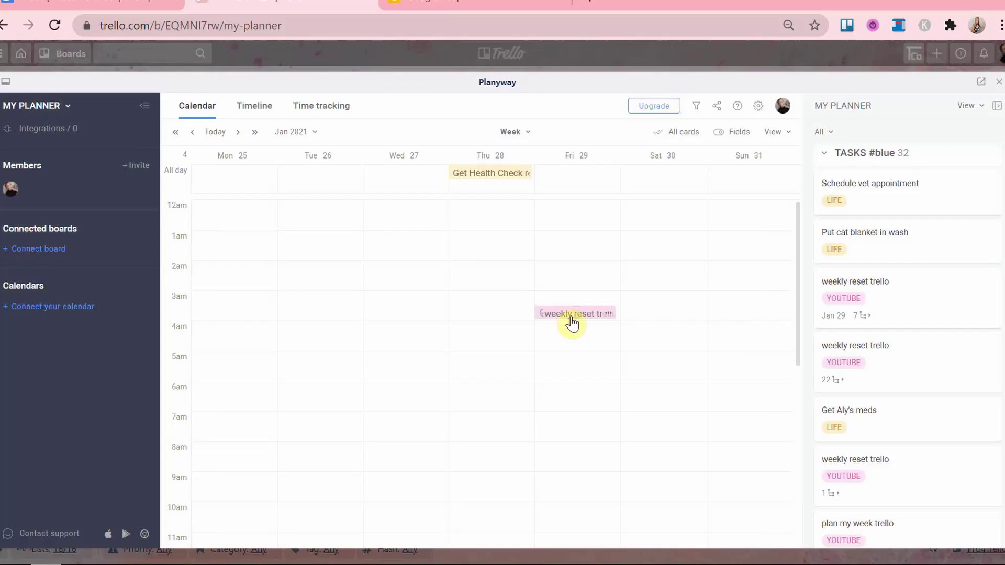
{"action": "left_click_drag", "start_coordinate": [572, 323], "coordinate": [578, 422]}
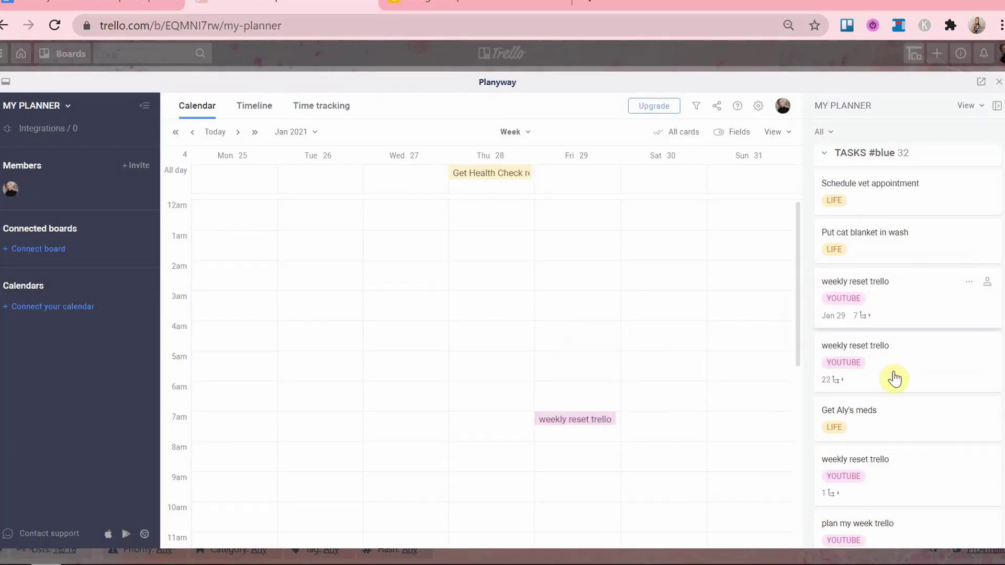
{"action": "scroll", "coordinate": [883, 422], "scroll_direction": "down", "scroll_amount": 4}
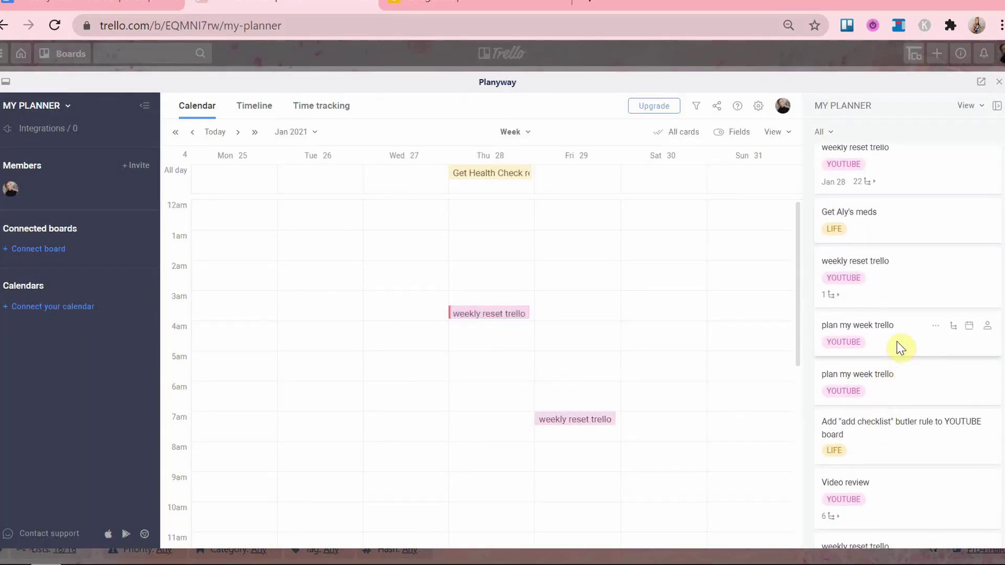
Schedule two plan my week trello cards on Tuesday 26 at 2:00am and 4:30am, and Video review on Monday 25 at 2:00am
{"action": "left_click_drag", "start_coordinate": [897, 341], "coordinate": [314, 268]}
{"action": "left_click", "coordinate": [333, 375]}
{"action": "left_click", "coordinate": [198, 376]}
{"action": "left_click_drag", "start_coordinate": [320, 374], "coordinate": [320, 343]}
{"action": "scroll", "coordinate": [886, 422], "scroll_direction": "down", "scroll_amount": 2}
{"action": "left_click_drag", "start_coordinate": [887, 419], "coordinate": [223, 268]}
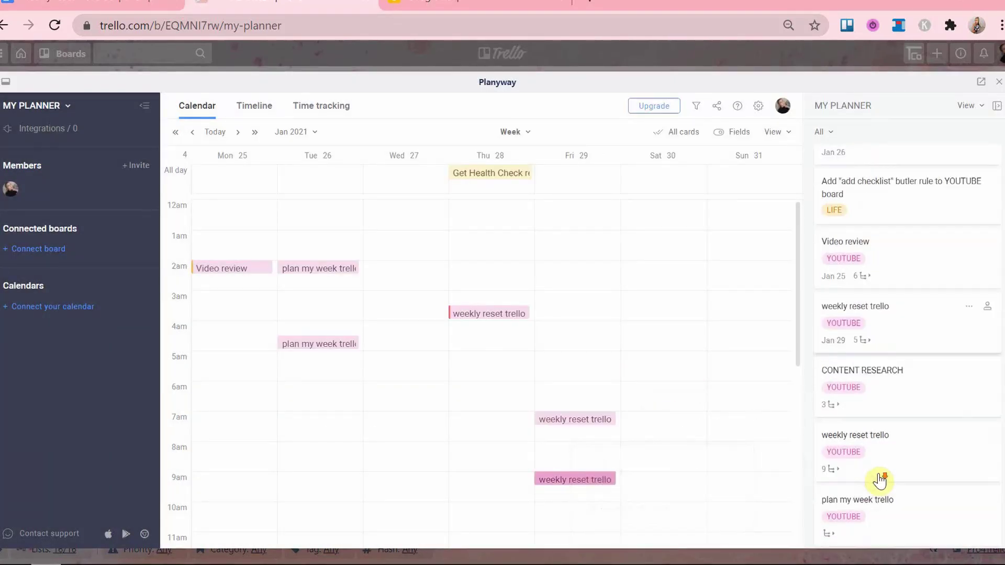
Schedule CONTENT RESEARCH on Sunday 31 at 5:00am and spread the remaining unscheduled YOUTUBE and LIFE cards across the week
{"action": "scroll", "coordinate": [880, 481], "scroll_direction": "down", "scroll_amount": 1}
{"action": "left_click_drag", "start_coordinate": [884, 367], "coordinate": [749, 359]}
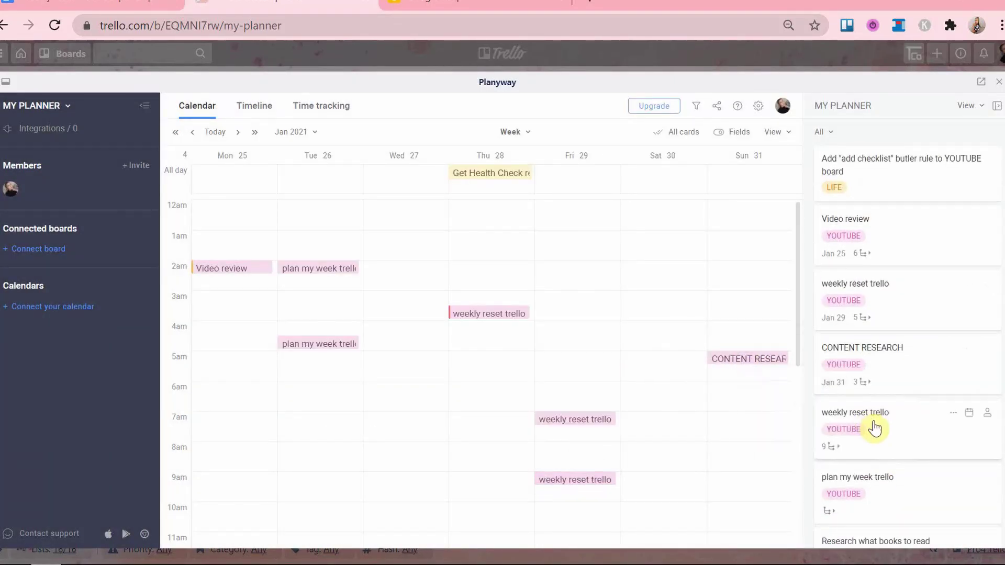
{"action": "left_click", "coordinate": [875, 426]}
{"action": "left_click", "coordinate": [914, 390]}
{"action": "left_click", "coordinate": [924, 450]}
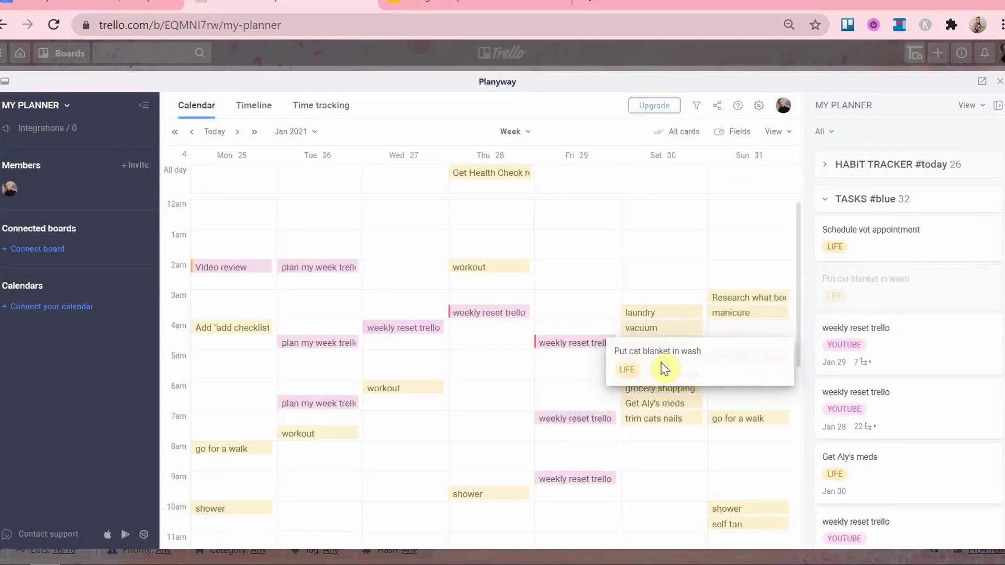
Schedule Put cat blanket in wash on Saturday 30 at 3:30am and Schedule vet appointment on Monday 25 at 5:30am, and check the TASKS list
{"action": "left_click_drag", "start_coordinate": [633, 303], "coordinate": [639, 314]}
{"action": "left_click_drag", "start_coordinate": [885, 248], "coordinate": [227, 375]}
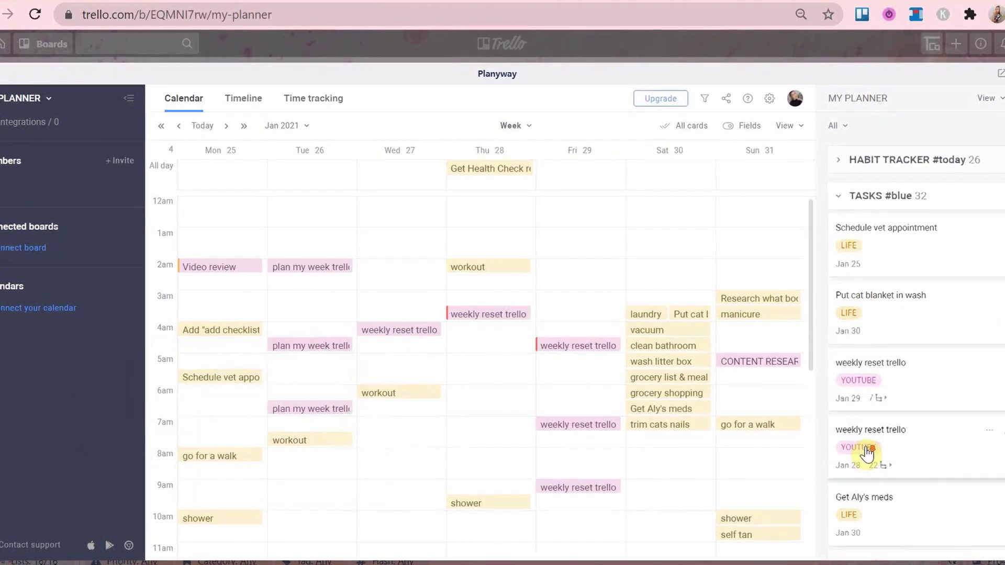
{"action": "scroll", "coordinate": [862, 450], "scroll_direction": "down", "scroll_amount": 4}
{"action": "scroll", "coordinate": [860, 393], "scroll_direction": "up", "scroll_amount": 4}
{"action": "scroll", "coordinate": [860, 393], "scroll_direction": "down", "scroll_amount": 3}
{"action": "scroll", "coordinate": [875, 397], "scroll_direction": "down", "scroll_amount": 12}
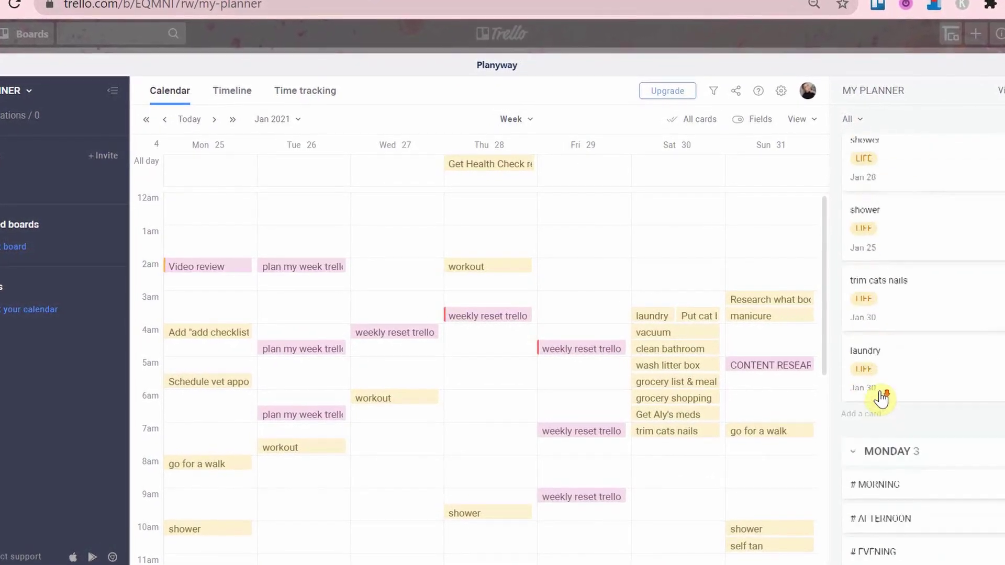
Move Monday's shower card to the late evening and the all-day Get Health Check card to Thursday 28 at 2:30pm
{"action": "scroll", "coordinate": [448, 382], "scroll_direction": "down", "scroll_amount": 5}
{"action": "mouse_move", "coordinate": [202, 219]}
{"action": "left_mouse_down"}
{"action": "mouse_move", "coordinate": [192, 509]}
{"action": "mouse_move", "coordinate": [180, 451]}
{"action": "left_mouse_up"}
{"action": "scroll", "coordinate": [180, 451], "scroll_direction": "up", "scroll_amount": 1}
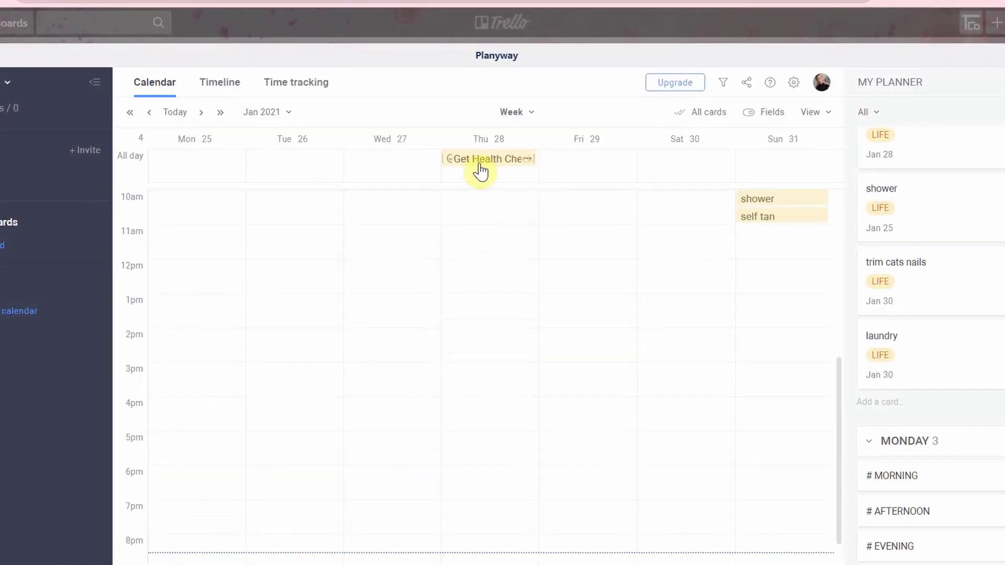
{"action": "left_click_drag", "start_coordinate": [480, 169], "coordinate": [491, 392]}
Move the meds card to Thursday 28 at 3:00pm and set Thursday's weekly reset trello card to 4:30pm–11:30pm
{"action": "scroll", "coordinate": [491, 393], "scroll_direction": "up", "scroll_amount": 5}
{"action": "left_click_drag", "start_coordinate": [680, 377], "coordinate": [687, 560]}
{"action": "scroll", "coordinate": [819, 471], "scroll_direction": "down", "scroll_amount": 5}
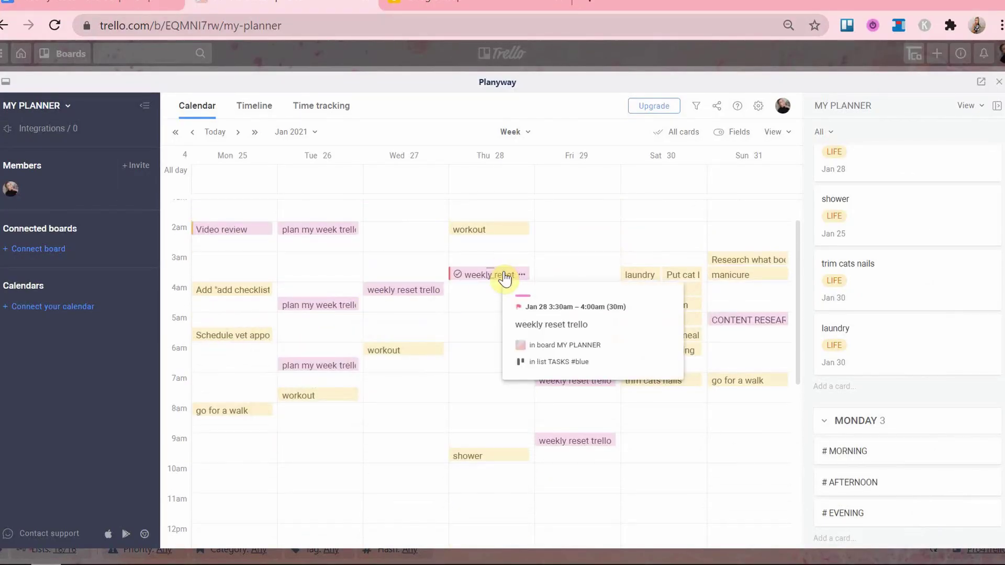
{"action": "left_click_drag", "start_coordinate": [505, 279], "coordinate": [489, 527]}
{"action": "left_click_drag", "start_coordinate": [489, 316], "coordinate": [490, 285]}
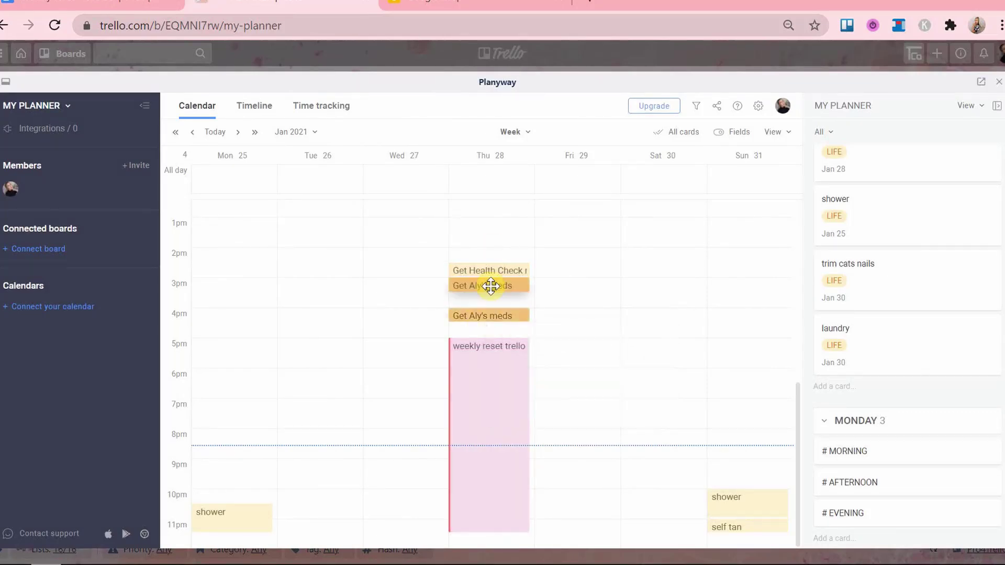
{"action": "left_click_drag", "start_coordinate": [487, 532], "coordinate": [488, 546]}
{"action": "left_click_drag", "start_coordinate": [499, 368], "coordinate": [501, 352]}
Move grocery shopping to Thursday 28, 1:30pm–2:30pm, and the grocery list & meal card to Thursday at 1:00pm
{"action": "scroll", "coordinate": [628, 309], "scroll_direction": "up", "scroll_amount": 5}
{"action": "scroll", "coordinate": [664, 246], "scroll_direction": "down", "scroll_amount": 2}
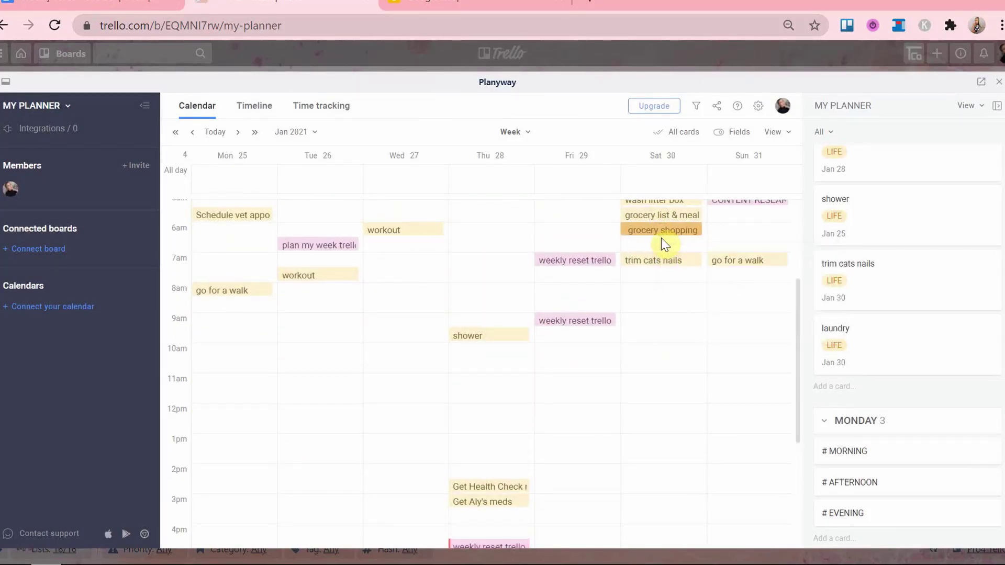
{"action": "left_click_drag", "start_coordinate": [661, 239], "coordinate": [489, 464]}
{"action": "scroll", "coordinate": [748, 492], "scroll_direction": "down", "scroll_amount": 4}
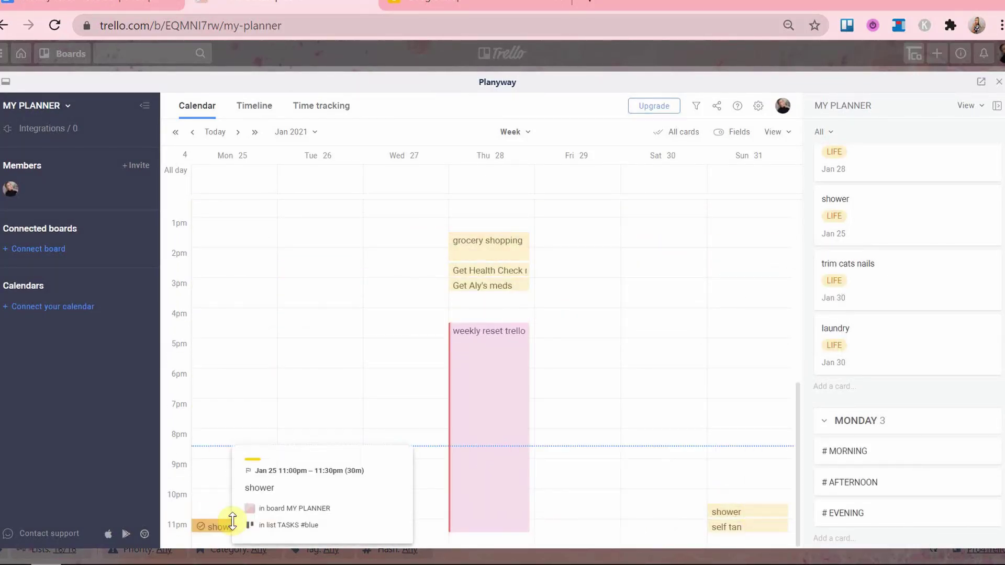
{"action": "scroll", "coordinate": [444, 300], "scroll_direction": "up", "scroll_amount": 4}
{"action": "left_click_drag", "start_coordinate": [472, 460], "coordinate": [475, 475]}
{"action": "scroll", "coordinate": [644, 385], "scroll_direction": "down", "scroll_amount": 2}
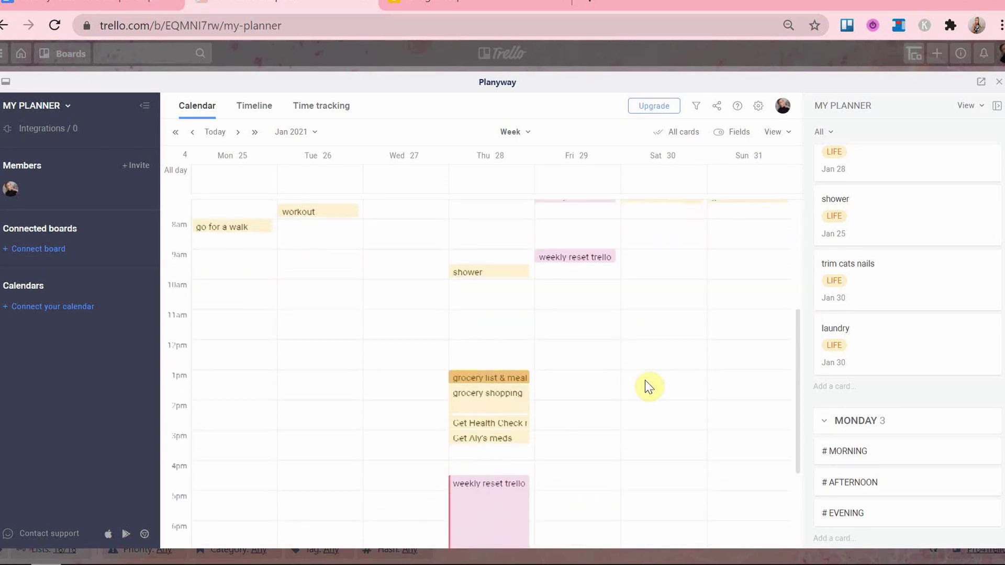
Move the workout cards on Tuesday, Wednesday and Thursday to 11:30am
{"action": "scroll", "coordinate": [645, 385], "scroll_direction": "up", "scroll_amount": 4}
{"action": "left_click_drag", "start_coordinate": [504, 255], "coordinate": [472, 447]}
{"action": "scroll", "coordinate": [396, 319], "scroll_direction": "up", "scroll_amount": 1}
{"action": "scroll", "coordinate": [396, 319], "scroll_direction": "down", "scroll_amount": 1}
{"action": "left_click_drag", "start_coordinate": [393, 248], "coordinate": [392, 413]}
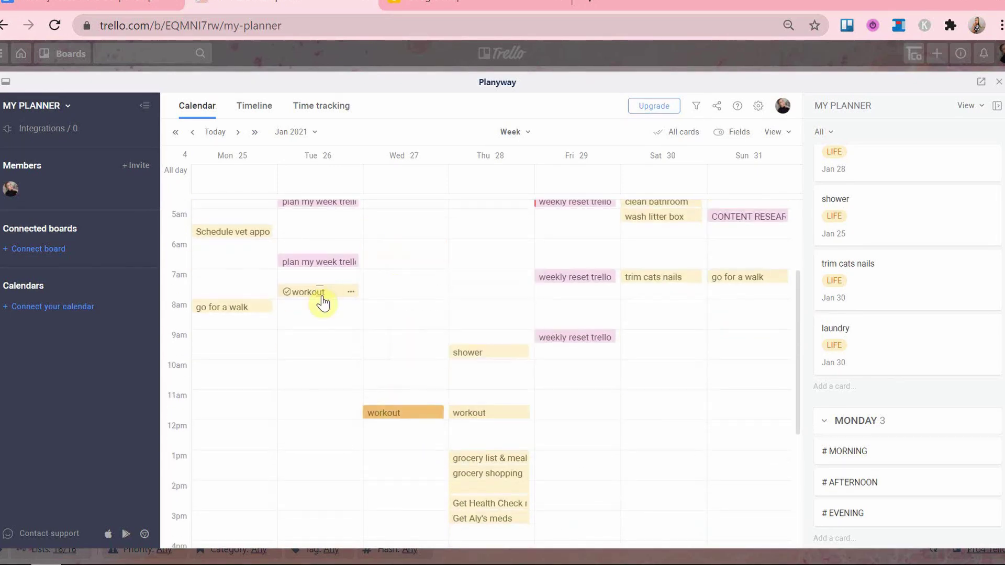
Set the go for a walk cards on Monday 25 and Sunday 31 to 11:30am–1:00pm
{"action": "left_click_drag", "start_coordinate": [238, 416], "coordinate": [240, 448]}
{"action": "scroll", "coordinate": [335, 360], "scroll_direction": "up", "scroll_amount": 2}
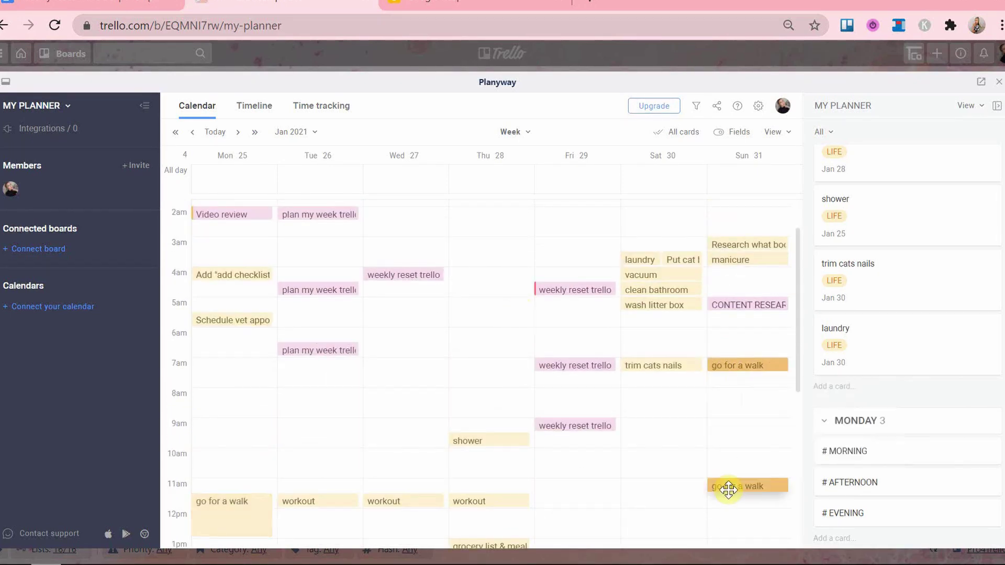
{"action": "left_click_drag", "start_coordinate": [729, 489], "coordinate": [729, 502]}
Line up Saturday 30's wash litter box, clean bathroom and trim cats nails cards at 3:00pm, 3:30pm and 4:00pm
{"action": "left_click_drag", "start_coordinate": [670, 292], "coordinate": [680, 512]}
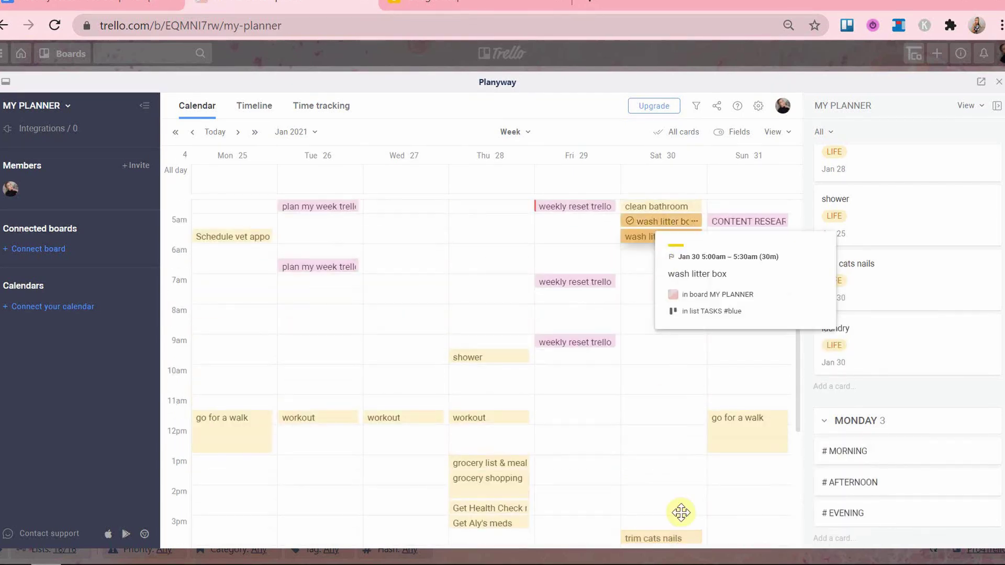
{"action": "left_click_drag", "start_coordinate": [665, 207], "coordinate": [669, 479]}
{"action": "scroll", "coordinate": [669, 484], "scroll_direction": "down", "scroll_amount": 2}
{"action": "left_click_drag", "start_coordinate": [667, 438], "coordinate": [668, 451]}
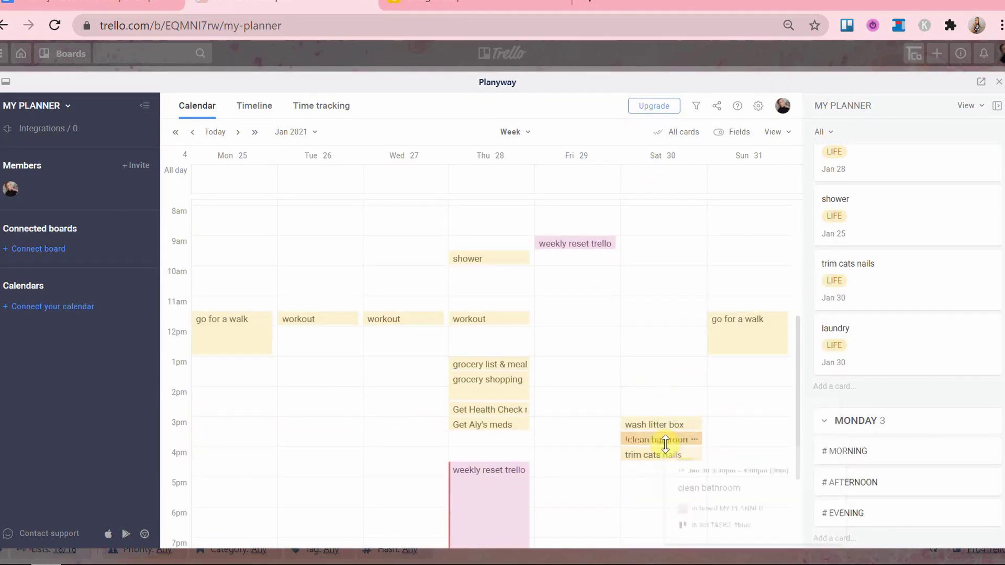
Move Saturday's vacuum card to 4:30pm, and the laundry and Put cat blanket in wash cards to 2:30pm
{"action": "scroll", "coordinate": [665, 442], "scroll_direction": "up", "scroll_amount": 4}
{"action": "left_click_drag", "start_coordinate": [666, 335], "coordinate": [671, 447]}
{"action": "scroll", "coordinate": [671, 445], "scroll_direction": "up", "scroll_amount": 4}
{"action": "left_click_drag", "start_coordinate": [644, 269], "coordinate": [672, 471]}
{"action": "scroll", "coordinate": [671, 466], "scroll_direction": "up", "scroll_amount": 2}
{"action": "left_click_drag", "start_coordinate": [657, 223], "coordinate": [672, 423]}
Move Thursday's shower card to 11:30pm and Schedule vet appointment to Monday 25 at 1:30pm
{"action": "left_click_drag", "start_coordinate": [489, 271], "coordinate": [505, 546]}
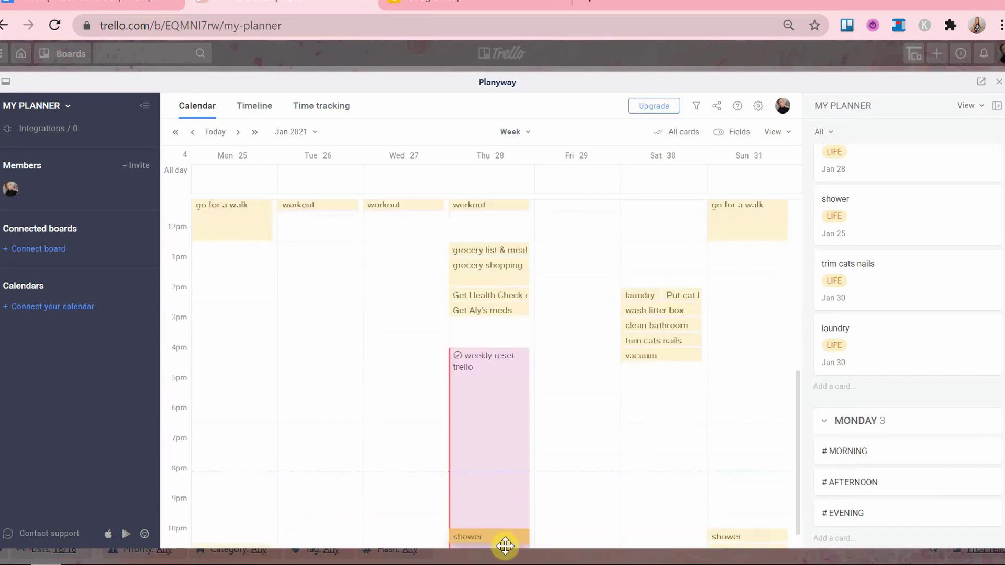
{"action": "scroll", "coordinate": [325, 336], "scroll_direction": "up", "scroll_amount": 5}
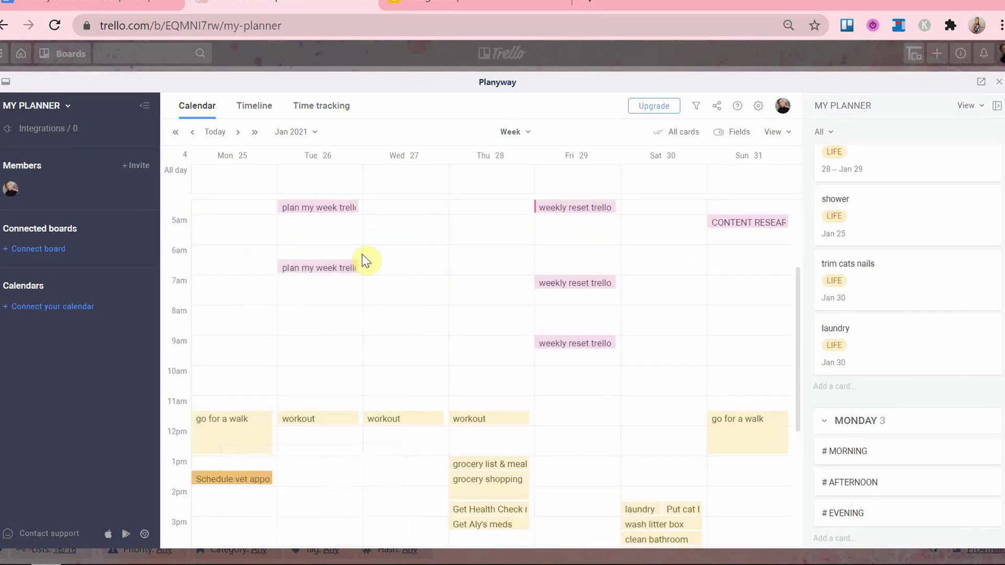
Set Monday's Video review card to 3:00pm–5:00pm and move the Add "add checklist" butler rule card to 2:00pm
{"action": "scroll", "coordinate": [226, 324], "scroll_direction": "up", "scroll_amount": 4}
{"action": "left_click_drag", "start_coordinate": [234, 315], "coordinate": [234, 526]}
{"action": "scroll", "coordinate": [220, 435], "scroll_direction": "down", "scroll_amount": 5}
{"action": "scroll", "coordinate": [209, 408], "scroll_direction": "up", "scroll_amount": 1}
{"action": "left_click_drag", "start_coordinate": [230, 278], "coordinate": [230, 459]}
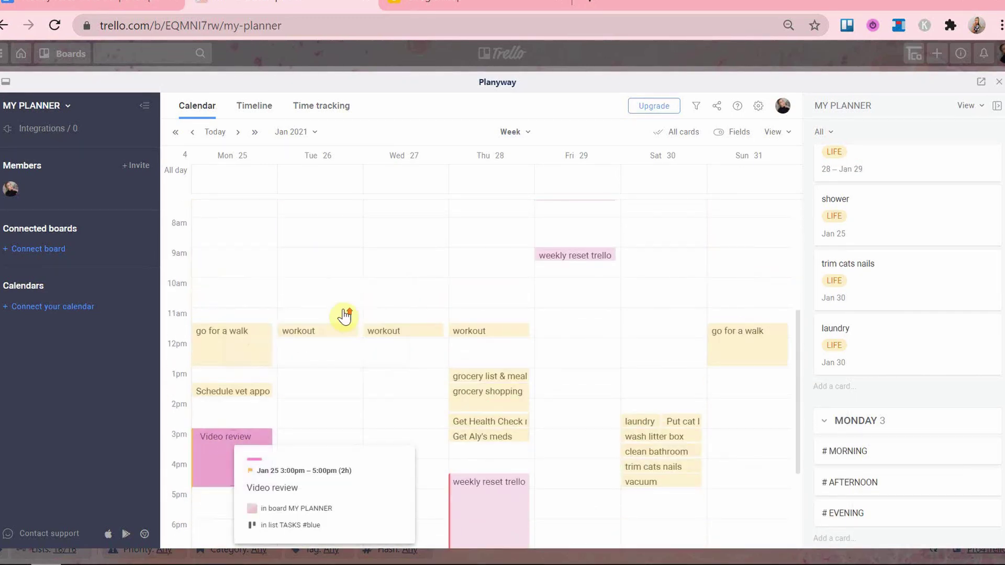
{"action": "scroll", "coordinate": [335, 316], "scroll_direction": "up", "scroll_amount": 4}
{"action": "left_click_drag", "start_coordinate": [230, 329], "coordinate": [224, 520]}
{"action": "scroll", "coordinate": [230, 472], "scroll_direction": "down", "scroll_amount": 4}
{"action": "left_click_drag", "start_coordinate": [230, 373], "coordinate": [230, 477]}
Arrange Tuesday 26's three plan my week trello cards at 1:00pm–1:30pm, 1:30pm–3:00pm and 4:00pm–7:00pm
{"action": "scroll", "coordinate": [317, 255], "scroll_direction": "up", "scroll_amount": 5}
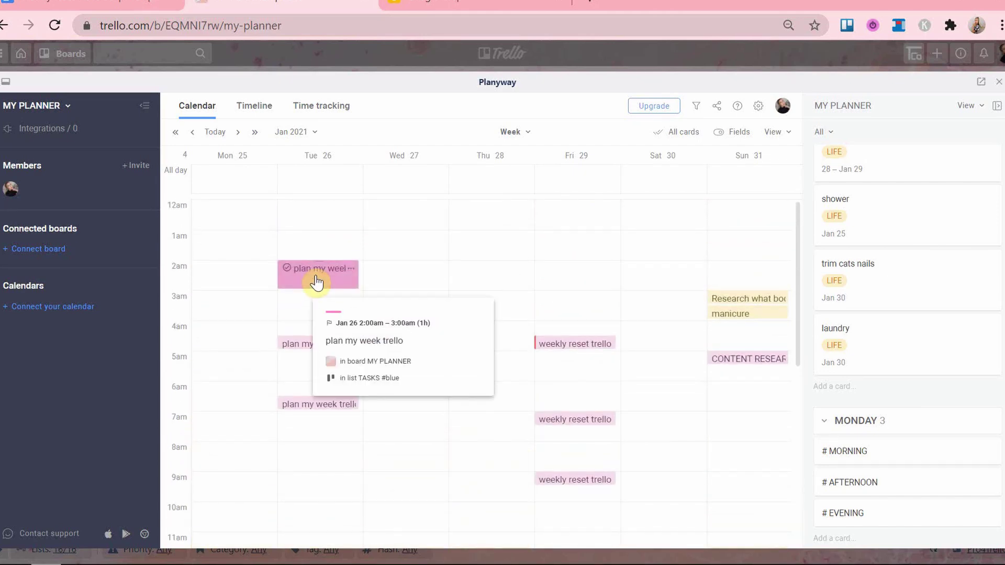
{"action": "left_click_drag", "start_coordinate": [324, 276], "coordinate": [320, 440]}
{"action": "scroll", "coordinate": [313, 472], "scroll_direction": "up", "scroll_amount": 3}
{"action": "left_click_drag", "start_coordinate": [306, 313], "coordinate": [321, 502]}
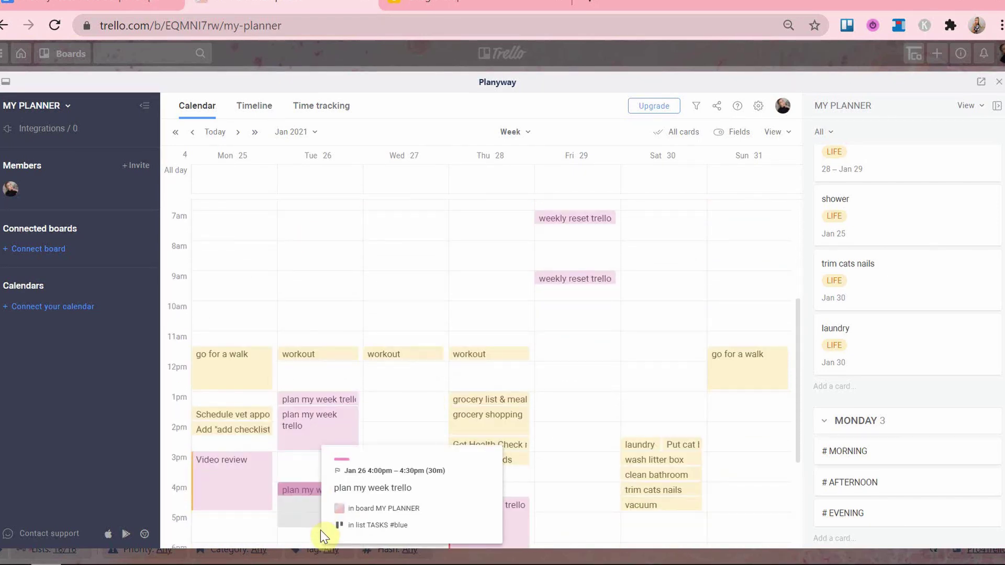
{"action": "scroll", "coordinate": [375, 411], "scroll_direction": "up", "scroll_amount": 3}
{"action": "scroll", "coordinate": [375, 410], "scroll_direction": "down", "scroll_amount": 6}
{"action": "left_click_drag", "start_coordinate": [310, 365], "coordinate": [311, 396]}
Move Wednesday 27's weekly reset trello card to 4:00pm and extend it to 7:30pm
{"action": "scroll", "coordinate": [398, 287], "scroll_direction": "up", "scroll_amount": 6}
{"action": "left_click_drag", "start_coordinate": [398, 276], "coordinate": [407, 433]}
{"action": "left_click", "coordinate": [398, 337]}
{"action": "left_click", "coordinate": [235, 320]}
{"action": "left_click_drag", "start_coordinate": [409, 376], "coordinate": [413, 461]}
Arrange Friday 29's three weekly reset trello cards at 1:00pm–2:00pm, 2:00pm–4:00pm and 4:30pm–5:30pm
{"action": "scroll", "coordinate": [419, 323], "scroll_direction": "up", "scroll_amount": 4}
{"action": "scroll", "coordinate": [419, 323], "scroll_direction": "down", "scroll_amount": 1}
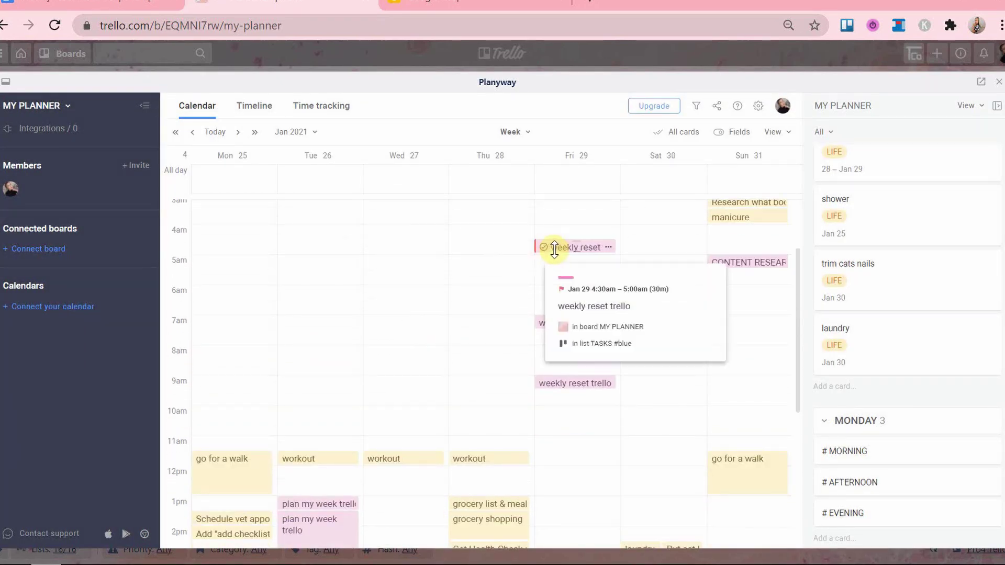
{"action": "left_click_drag", "start_coordinate": [578, 257], "coordinate": [679, 270]}
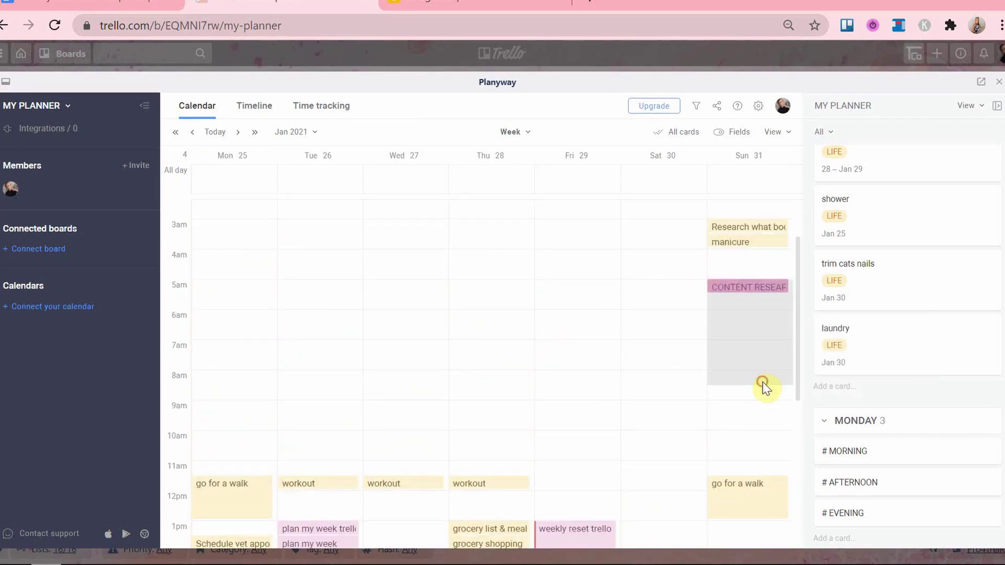
Set Sunday 31's CONTENT RESEARCH card to 2:00pm–5:00pm and Research what books to read to 5:30pm–6:30pm
{"action": "mouse_move", "coordinate": [764, 410]}
{"action": "left_mouse_down"}
{"action": "mouse_move", "coordinate": [770, 435]}
{"action": "mouse_move", "coordinate": [769, 420]}
{"action": "left_mouse_up"}
{"action": "scroll", "coordinate": [723, 272], "scroll_direction": "up", "scroll_amount": 4}
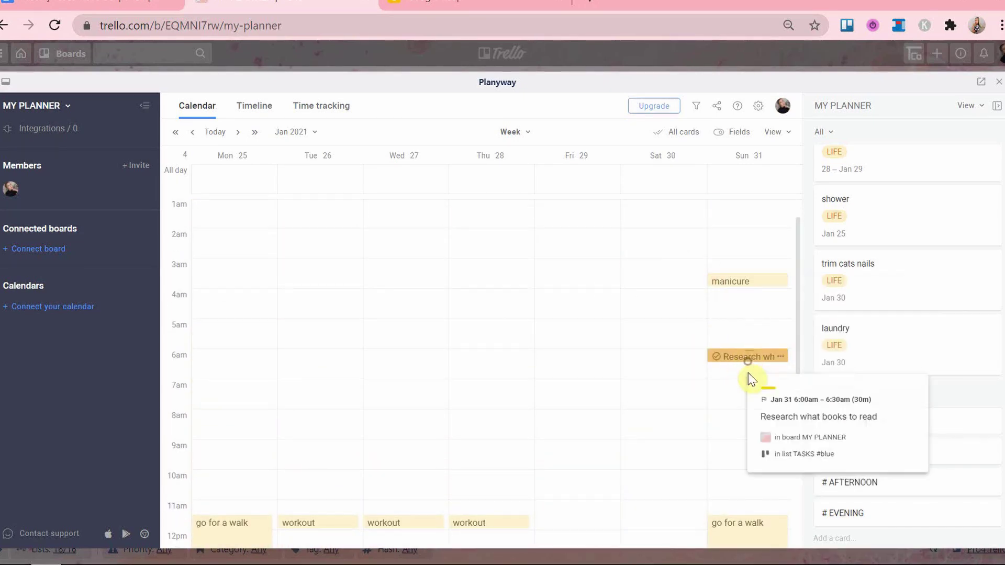
{"action": "left_click_drag", "start_coordinate": [749, 357], "coordinate": [725, 419]}
Move Sunday 31's manicure card to 7:00pm–8:30pm
{"action": "scroll", "coordinate": [728, 325], "scroll_direction": "up", "scroll_amount": 5}
{"action": "left_click_drag", "start_coordinate": [731, 222], "coordinate": [733, 424]}
{"action": "scroll", "coordinate": [691, 466], "scroll_direction": "up", "scroll_amount": 1}
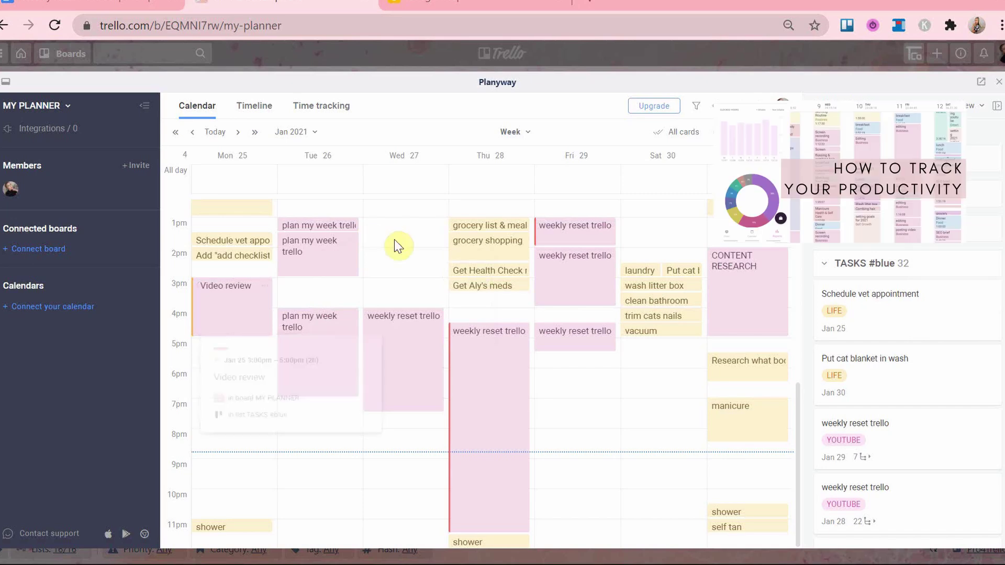
Set Monday's Schedule vet appointment card to Medium priority and the Add "add checklist" butler rule card to Low priority
{"action": "left_click", "coordinate": [228, 245]}
{"action": "left_click", "coordinate": [338, 294]}
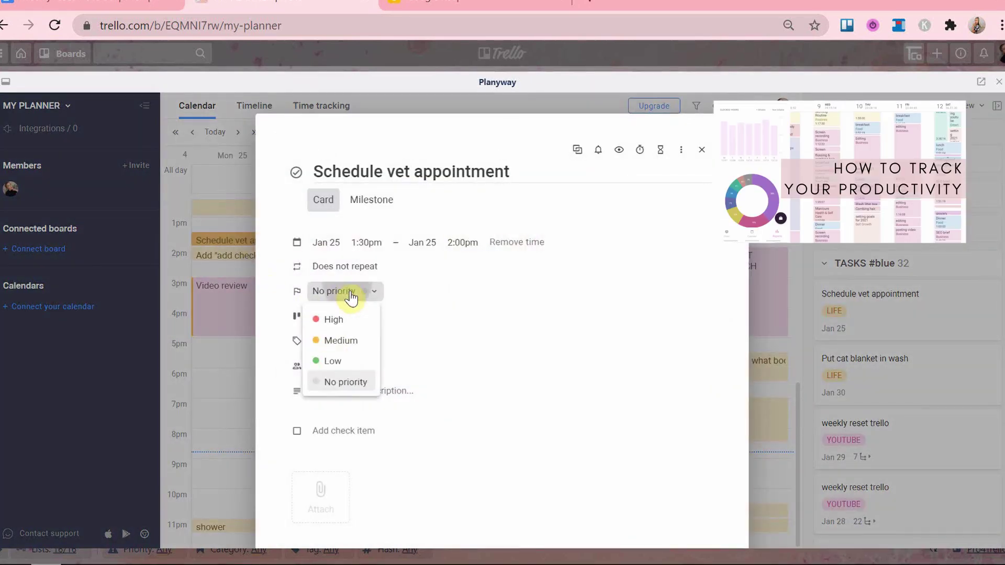
{"action": "left_click", "coordinate": [364, 343]}
{"action": "left_click", "coordinate": [204, 351]}
{"action": "mouse_move", "coordinate": [239, 257]}
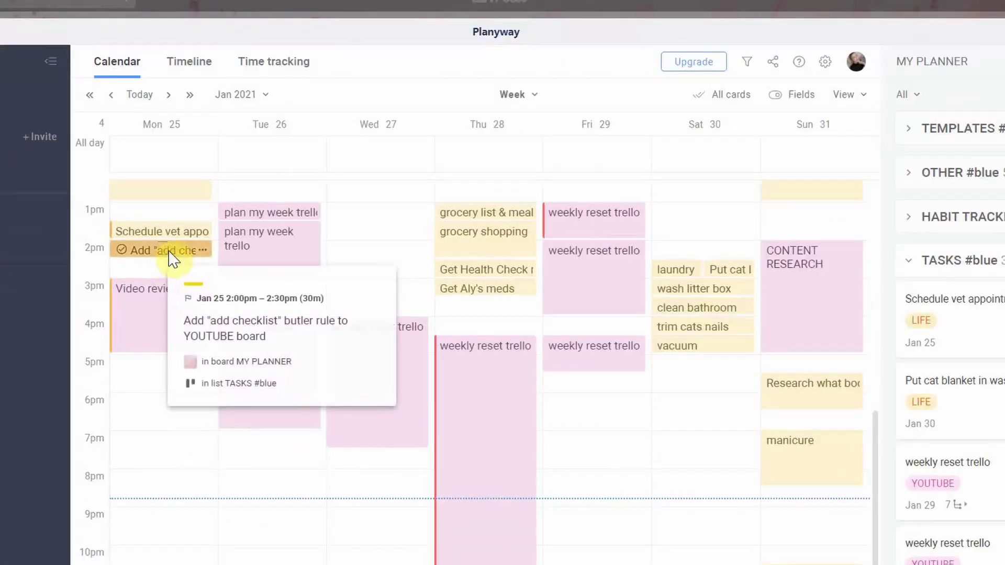
{"action": "left_click", "coordinate": [173, 255]}
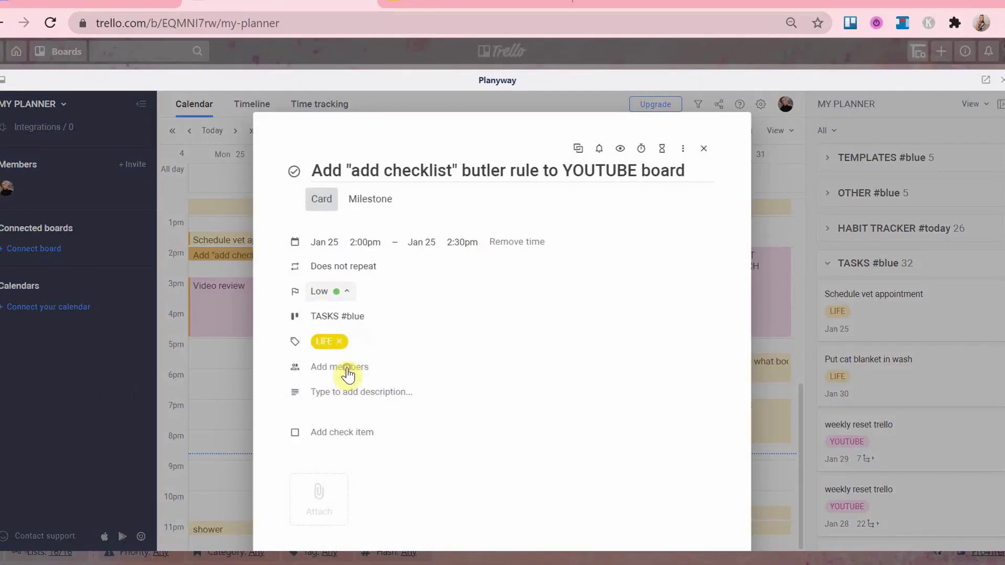
{"action": "left_click", "coordinate": [215, 352]}
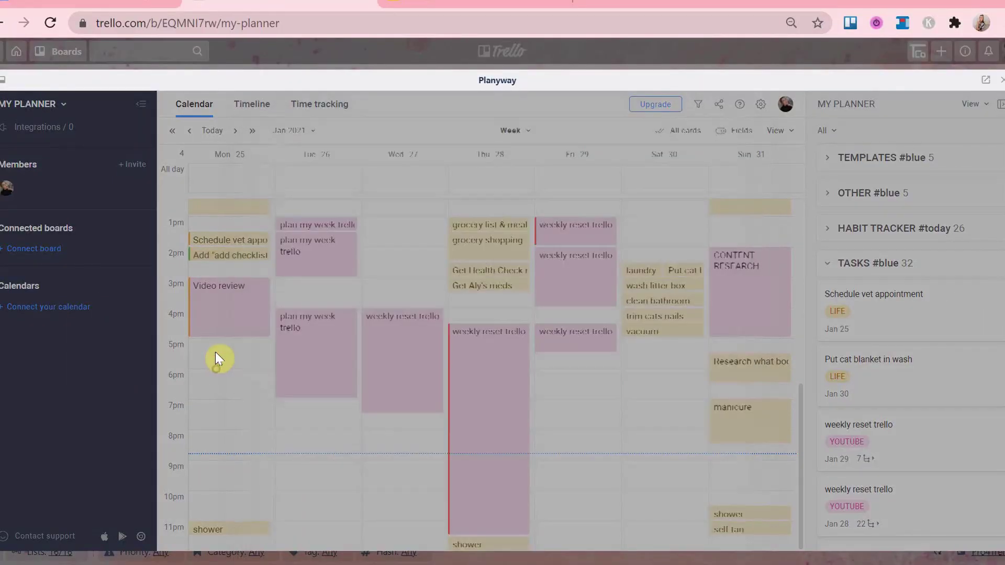
Give Tuesday's 4:00pm plan my week trello card and Wednesday's weekly reset trello card High priority
{"action": "left_click", "coordinate": [325, 336]}
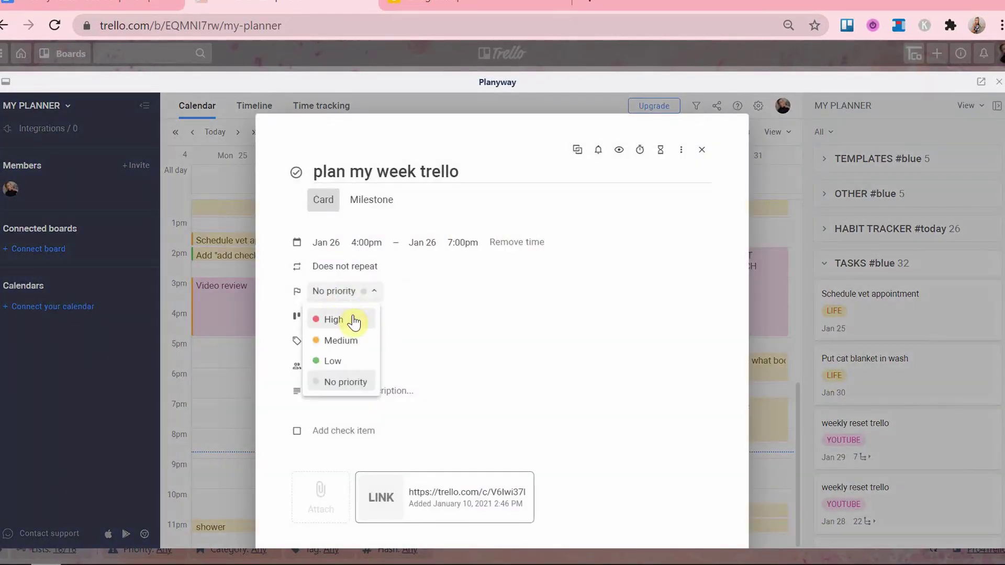
{"action": "left_click", "coordinate": [356, 320]}
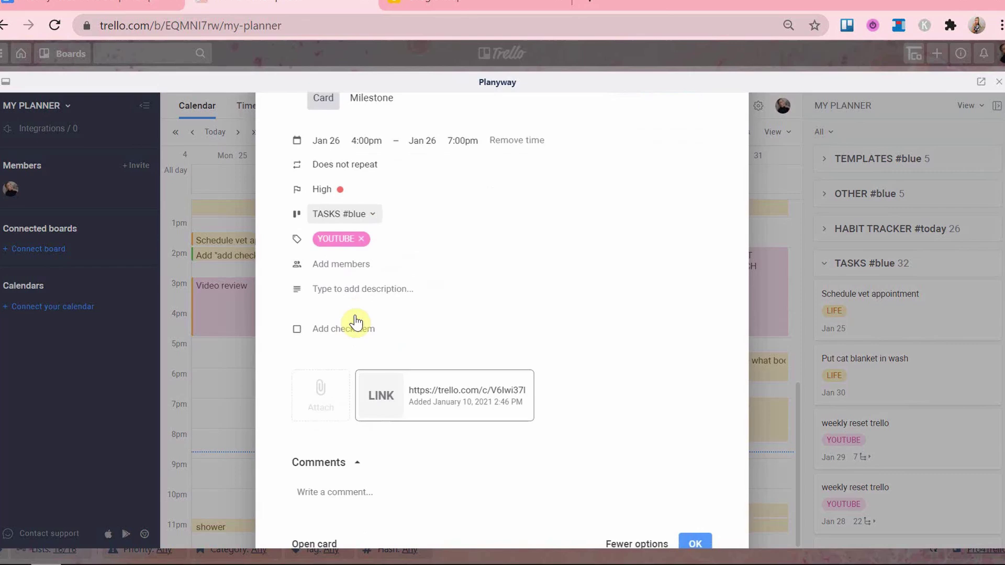
{"action": "left_click", "coordinate": [240, 348]}
{"action": "left_click", "coordinate": [386, 346]}
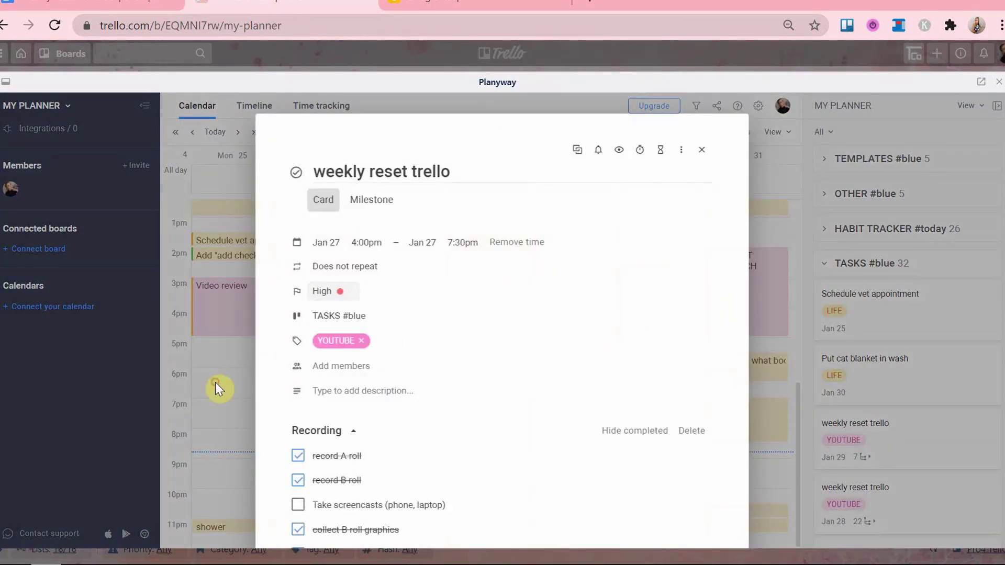
{"action": "left_click", "coordinate": [215, 382]}
Set Thursday's grocery shopping card to Medium priority and Tuesday's 1:00pm plan my week trello card to Low priority
{"action": "left_click", "coordinate": [454, 294]}
{"action": "left_click", "coordinate": [356, 341]}
{"action": "key", "text": "Escape"}
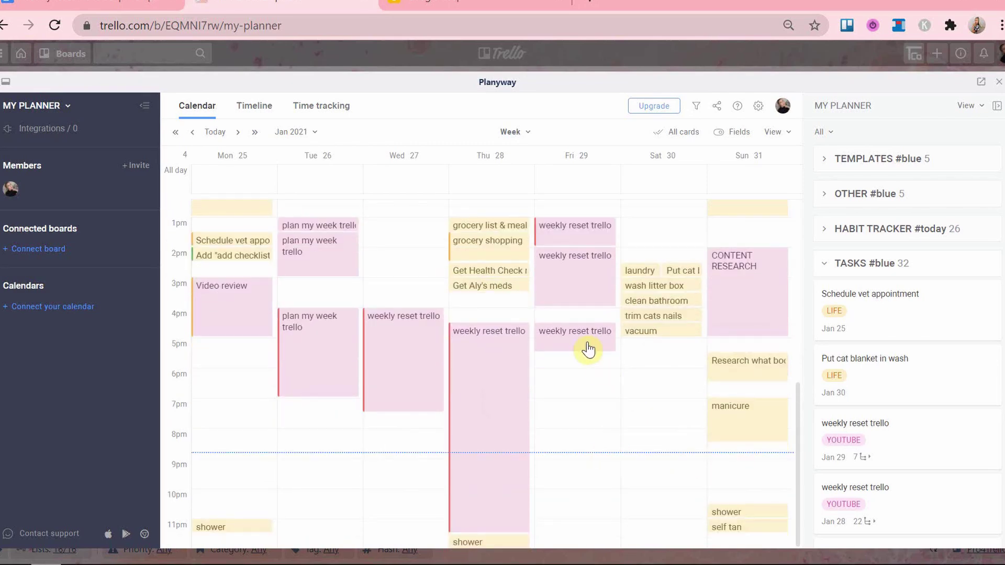
{"action": "left_click", "coordinate": [325, 233]}
{"action": "left_click", "coordinate": [333, 361]}
{"action": "key", "text": "Escape"}
Set Saturday's wash litter box card to High priority and Sunday's Research what books to read card to Low priority
{"action": "left_click", "coordinate": [670, 286]}
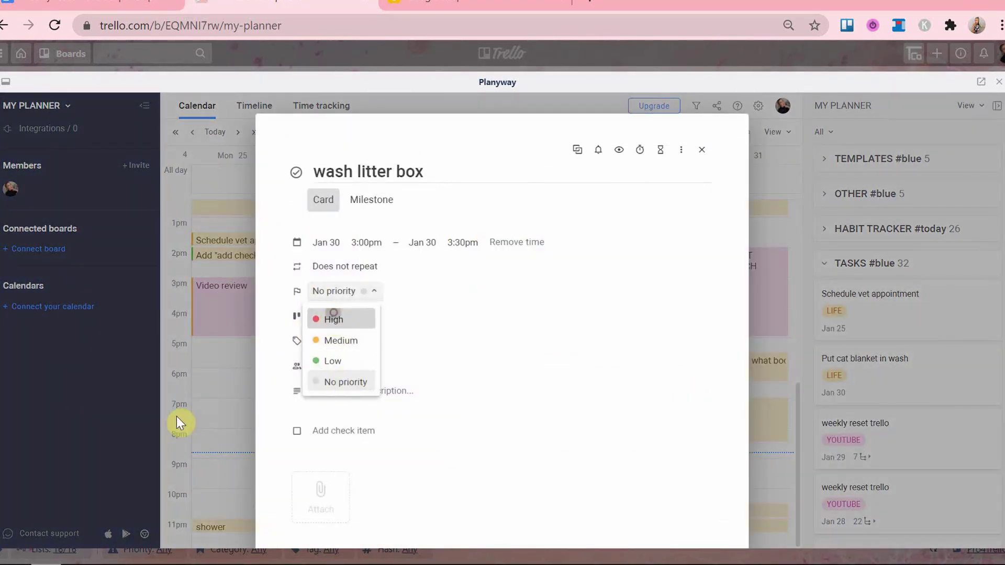
{"action": "left_click", "coordinate": [177, 416]}
{"action": "left_click", "coordinate": [749, 362]}
{"action": "left_click", "coordinate": [335, 290]}
{"action": "left_click", "coordinate": [333, 361]}
{"action": "left_click", "coordinate": [151, 463]}
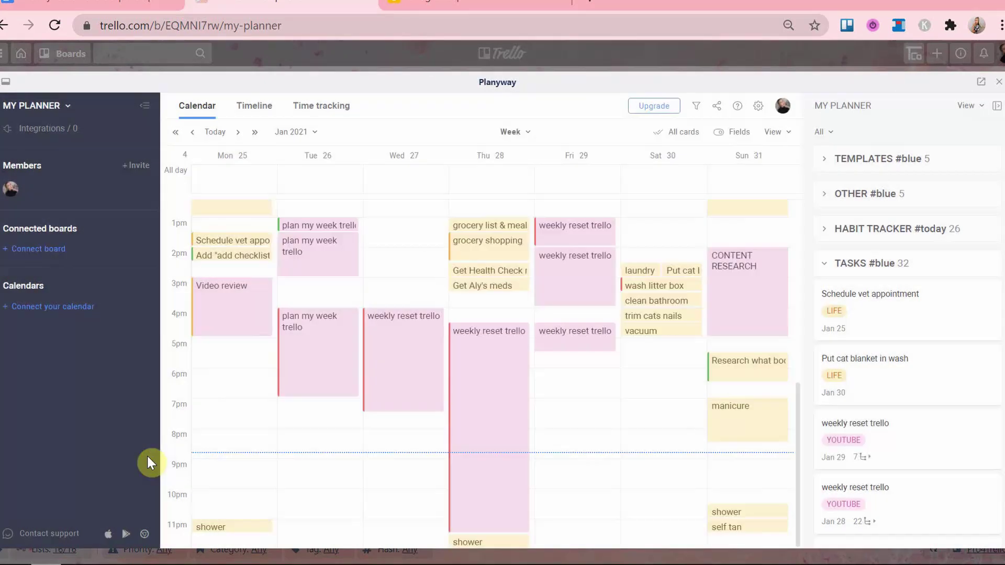
{"action": "scroll", "coordinate": [644, 387], "scroll_direction": "up", "scroll_amount": 3}
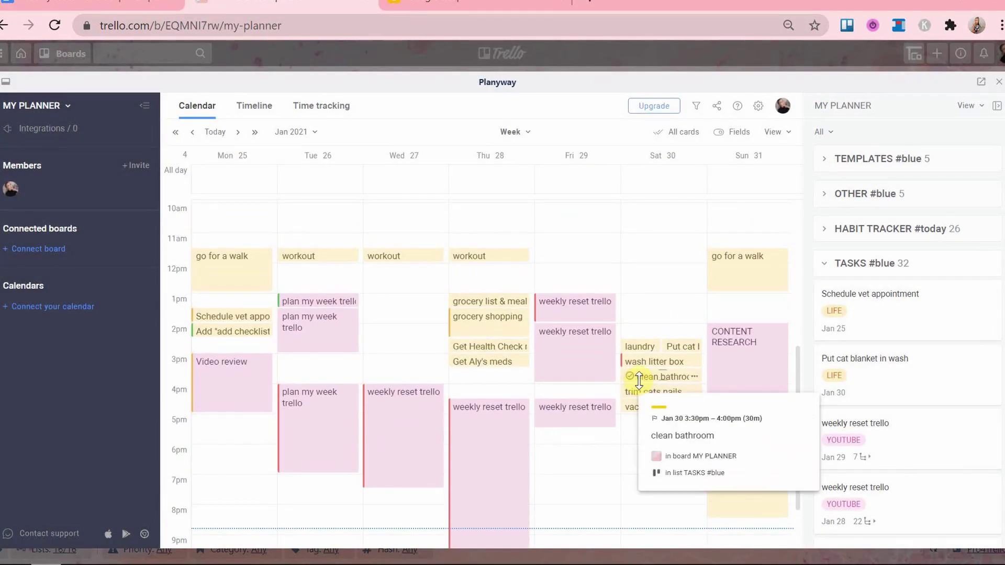
Set Saturday's clean bathroom card to Medium priority and close the Planyway calendar
{"action": "left_click", "coordinate": [649, 376]}
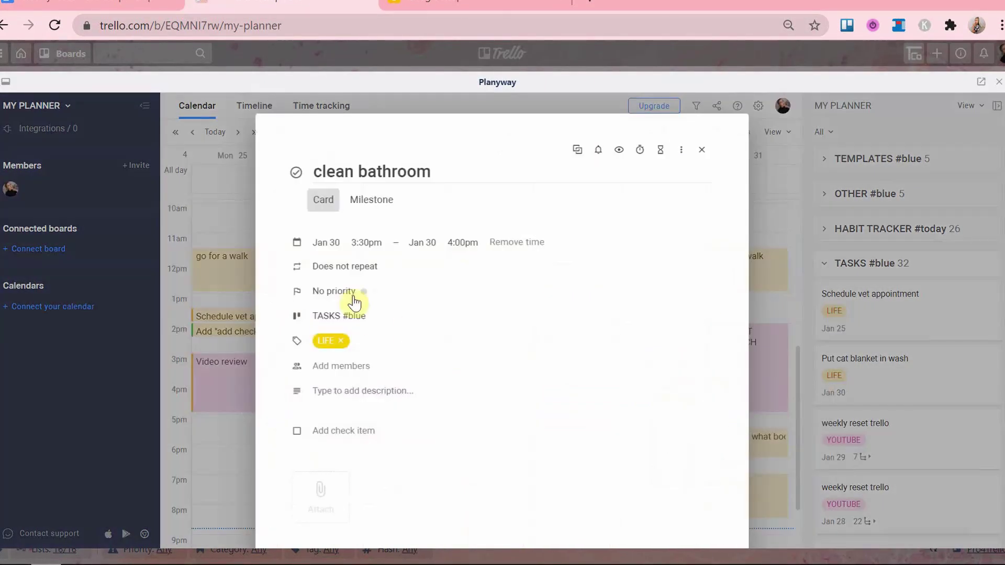
{"action": "left_click", "coordinate": [246, 421]}
{"action": "scroll", "coordinate": [317, 405], "scroll_direction": "down", "scroll_amount": 3}
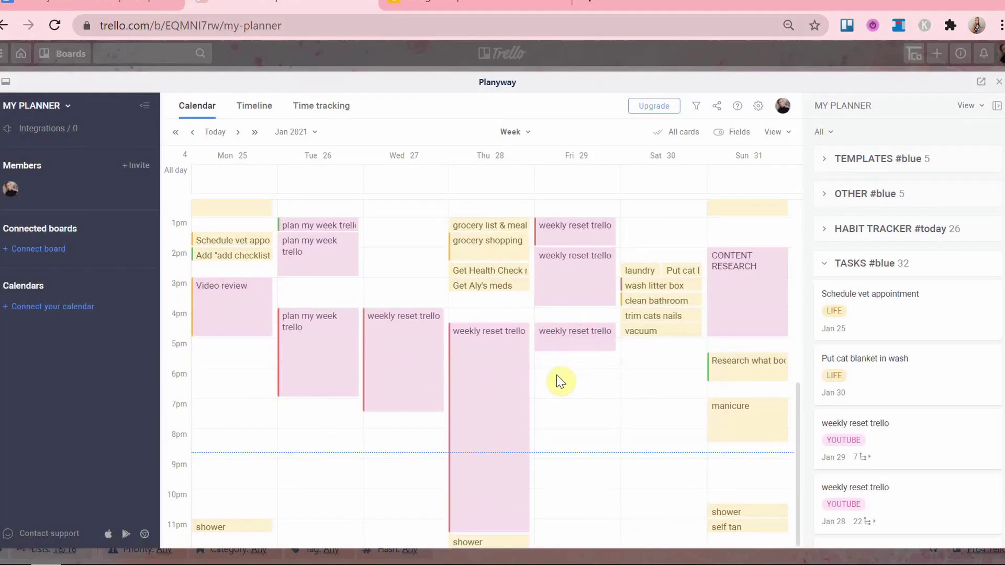
{"action": "scroll", "coordinate": [910, 404], "scroll_direction": "down", "scroll_amount": 10}
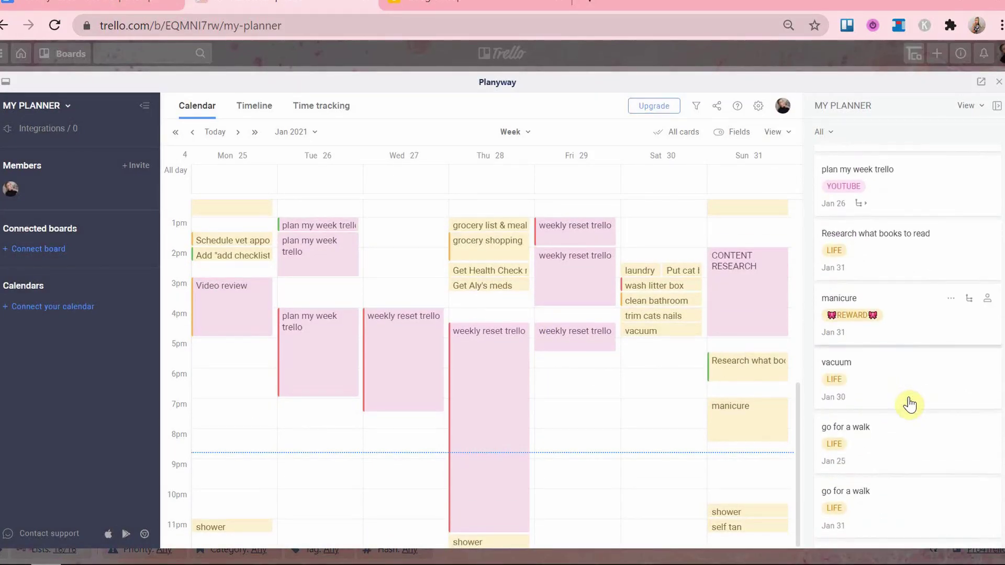
{"action": "left_click", "coordinate": [999, 84]}
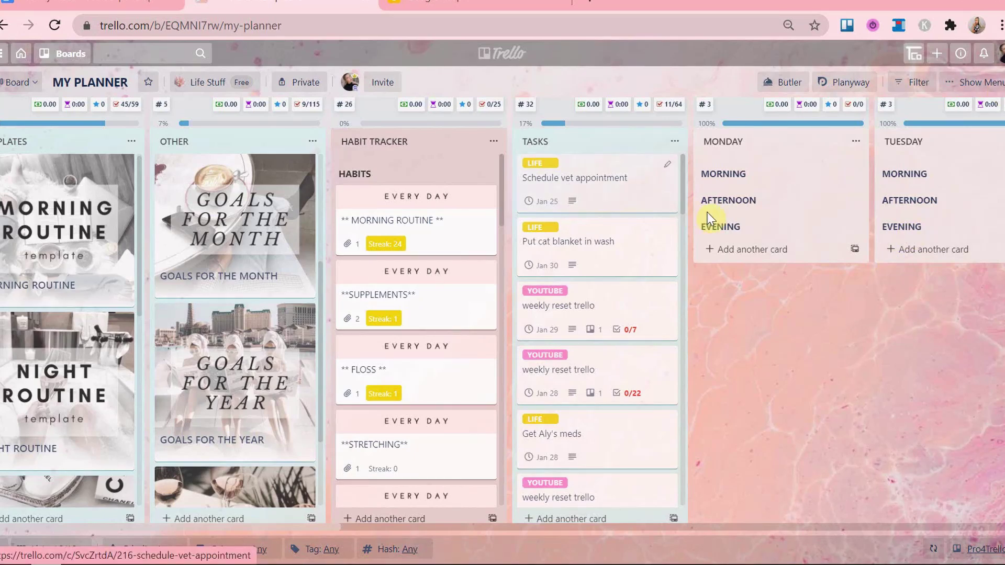
Move the Schedule vet appointment, butler rule and Video review cards to Monday and two plan my week trello cards to Tuesday afternoon
{"action": "left_click_drag", "start_coordinate": [709, 217], "coordinate": [737, 227]}
{"action": "scroll", "coordinate": [798, 361], "scroll_direction": "right", "scroll_amount": 5}
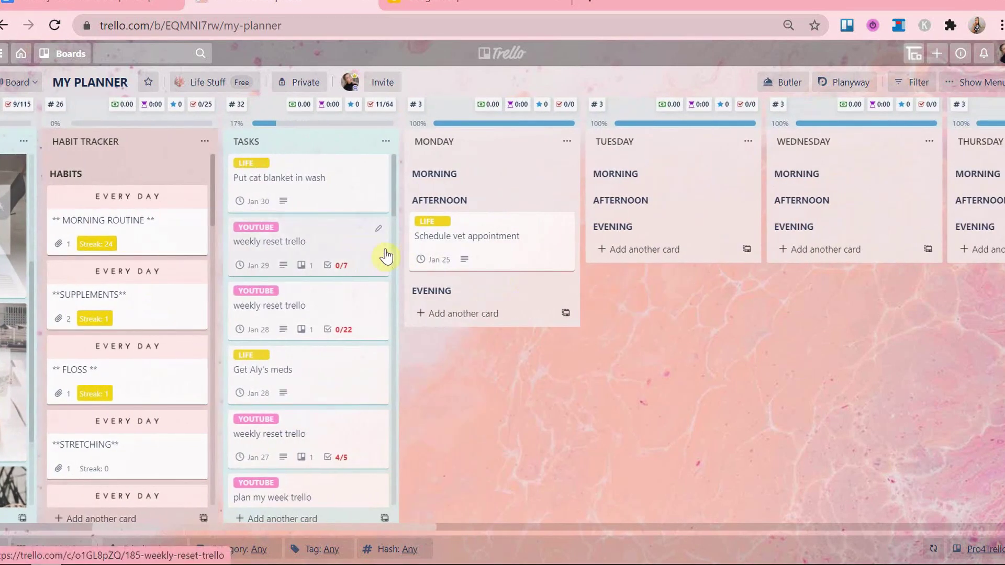
{"action": "scroll", "coordinate": [325, 352], "scroll_direction": "down", "scroll_amount": 3}
{"action": "left_click_drag", "start_coordinate": [323, 377], "coordinate": [660, 233]}
{"action": "left_click_drag", "start_coordinate": [325, 373], "coordinate": [657, 367]}
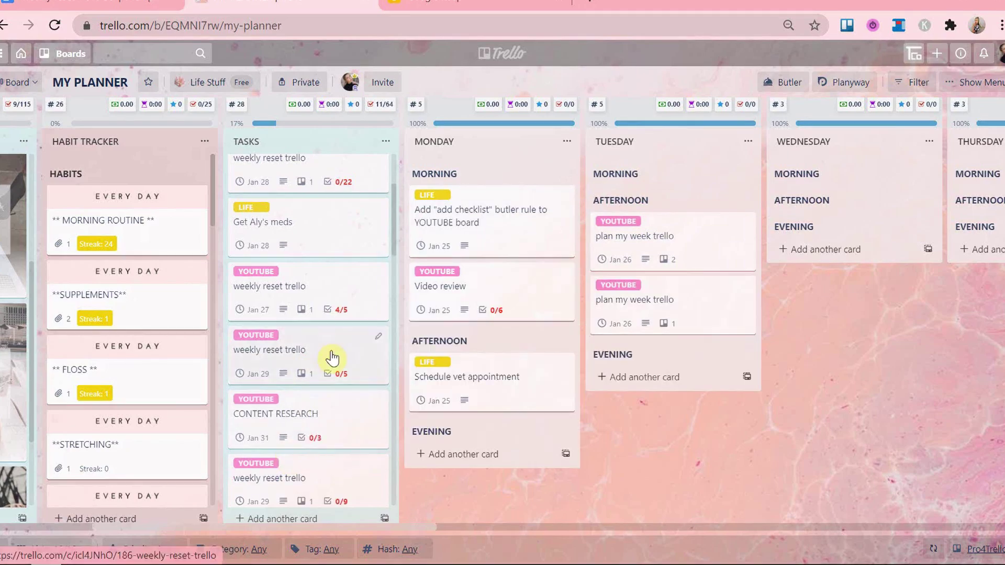
Sort the Jan 27, Jan 28 and Jan 29 task cards into the Wednesday, Thursday and Friday lists under their time-of-day headings
{"action": "scroll", "coordinate": [332, 359], "scroll_direction": "down", "scroll_amount": 3}
{"action": "scroll", "coordinate": [302, 381], "scroll_direction": "down", "scroll_amount": 2}
{"action": "scroll", "coordinate": [328, 419], "scroll_direction": "down", "scroll_amount": 4}
{"action": "left_click_drag", "start_coordinate": [318, 423], "coordinate": [884, 237]}
{"action": "left_click_drag", "start_coordinate": [884, 238], "coordinate": [872, 207]}
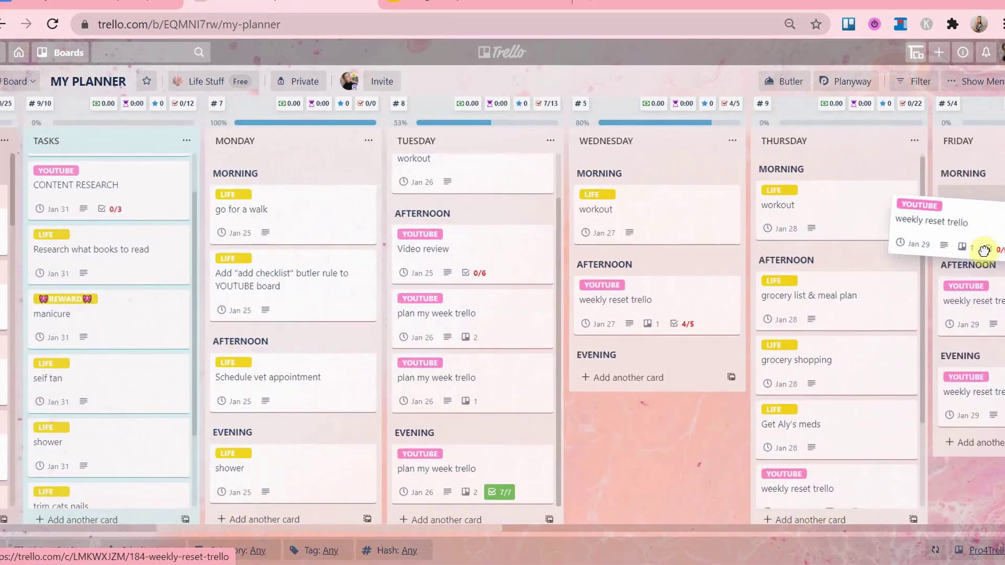
{"action": "left_click_drag", "start_coordinate": [986, 250], "coordinate": [985, 267]}
Move the TASKS list beside Saturday and sort Jan 30 chores into Saturday afternoon and CONTENT RESEARCH and go for a walk into Sunday
{"action": "scroll", "coordinate": [186, 150], "scroll_direction": "left", "scroll_amount": 1}
{"action": "left_click_drag", "start_coordinate": [176, 145], "coordinate": [482, 152]}
{"action": "left_click_drag", "start_coordinate": [446, 193], "coordinate": [649, 293]}
{"action": "left_click_drag", "start_coordinate": [455, 181], "coordinate": [885, 239]}
{"action": "left_click_drag", "start_coordinate": [268, 233], "coordinate": [904, 222]}
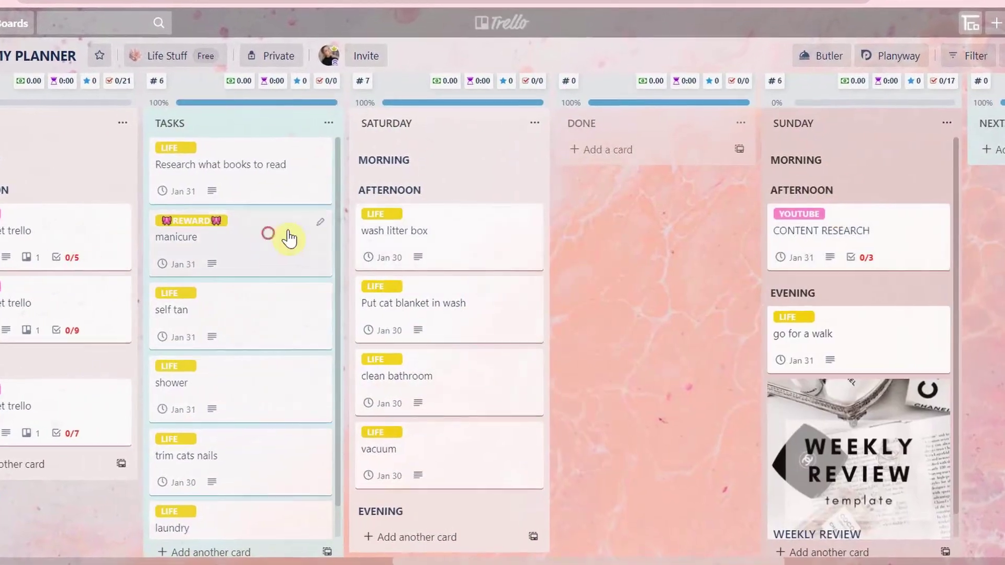
Empty the TASKS list by moving the remaining Jan 31 cards to Sunday and trim cats nails and laundry to Saturday
{"action": "left_click_drag", "start_coordinate": [282, 242], "coordinate": [890, 340]}
{"action": "left_click_drag", "start_coordinate": [301, 242], "coordinate": [890, 314]}
{"action": "left_click_drag", "start_coordinate": [256, 317], "coordinate": [450, 226]}
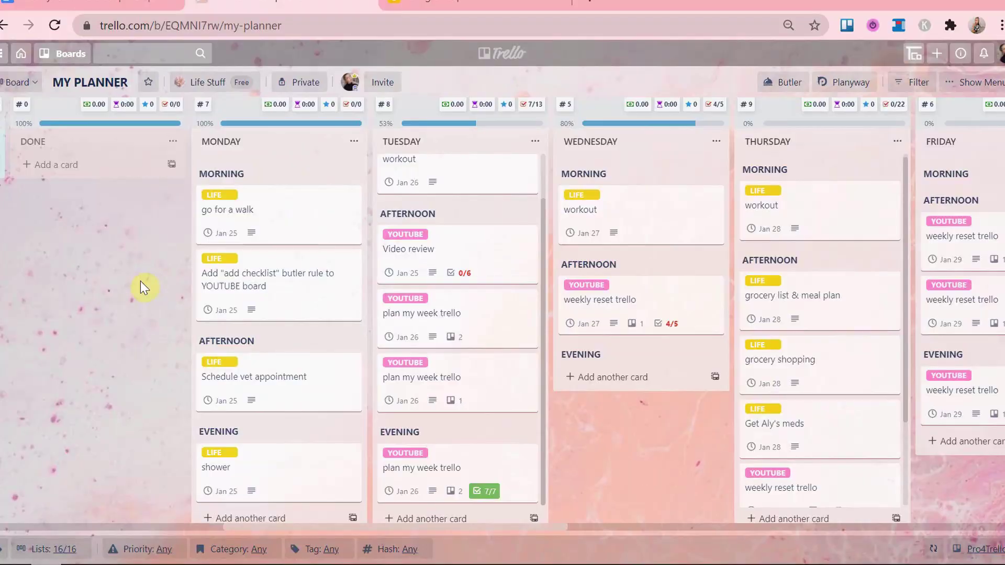
Copy the MORNING ROUTINE template card into the weekday and weekend lists with its Instant Copy Butler command
{"action": "scroll", "coordinate": [140, 281], "scroll_direction": "left", "scroll_amount": 6}
{"action": "scroll", "coordinate": [707, 286], "scroll_direction": "right", "scroll_amount": 10}
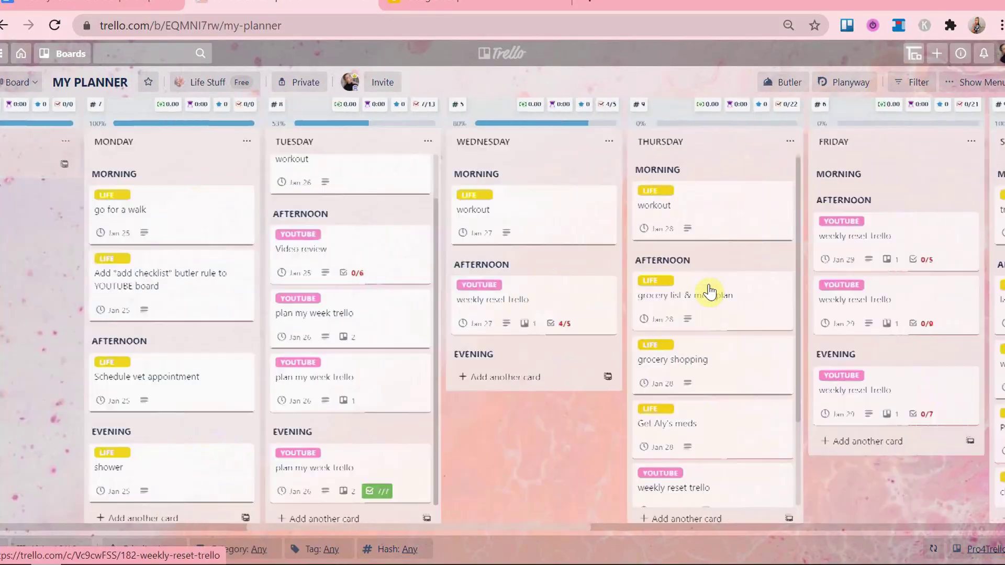
{"action": "scroll", "coordinate": [706, 285], "scroll_direction": "left", "scroll_amount": 4}
{"action": "scroll", "coordinate": [314, 386], "scroll_direction": "left", "scroll_amount": 10}
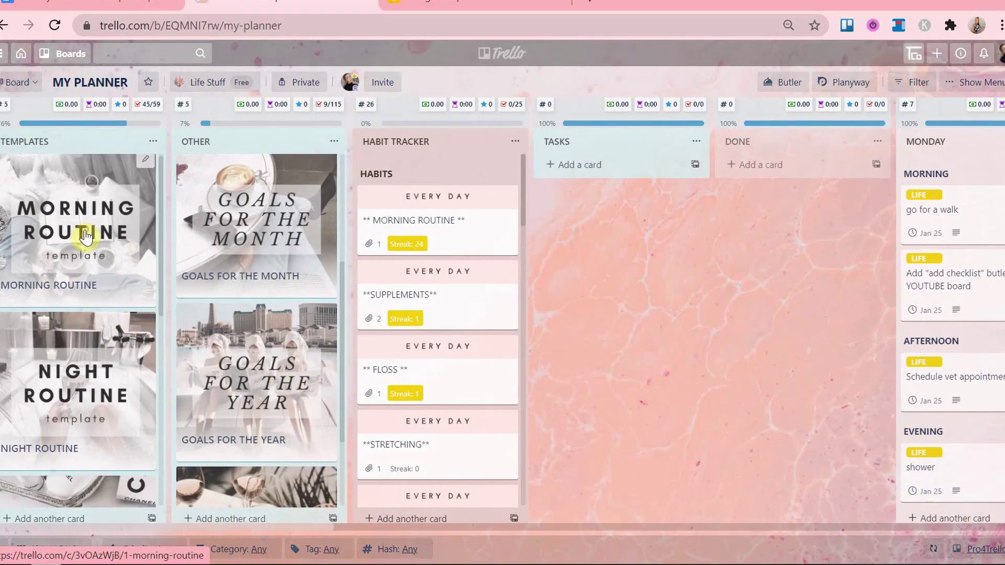
{"action": "left_click", "coordinate": [87, 238]}
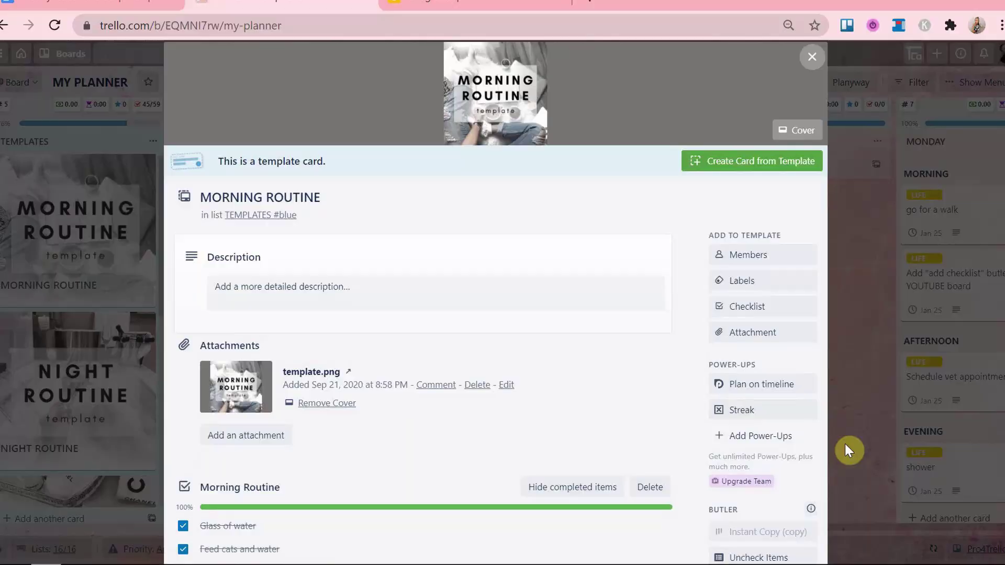
{"action": "left_click", "coordinate": [845, 443]}
Place Monday's MORNING ROUTINE card first under the MORNING heading
{"action": "scroll", "coordinate": [639, 410], "scroll_direction": "right", "scroll_amount": 5}
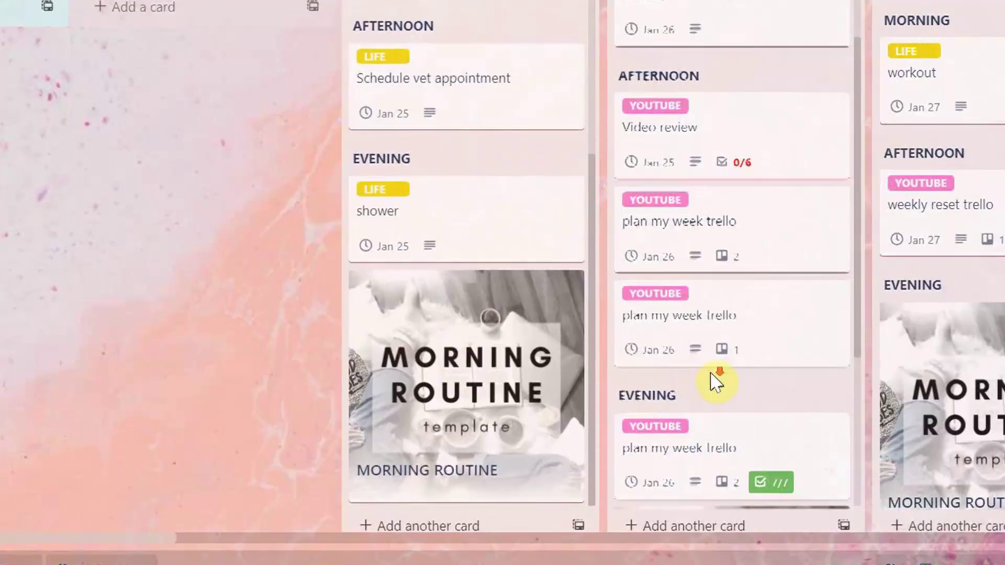
{"action": "scroll", "coordinate": [716, 381], "scroll_direction": "down", "scroll_amount": 4}
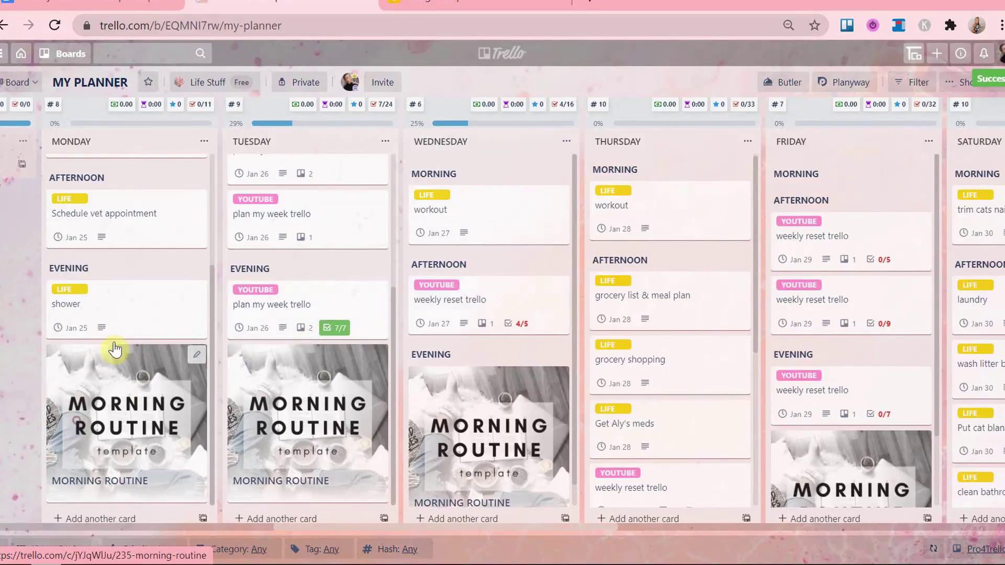
{"action": "left_click_drag", "start_coordinate": [114, 349], "coordinate": [126, 191]}
Copy the NIGHT ROUTINE template card into the day lists with its Instant Copy Butler command
{"action": "scroll", "coordinate": [1, 373], "scroll_direction": "left", "scroll_amount": 14}
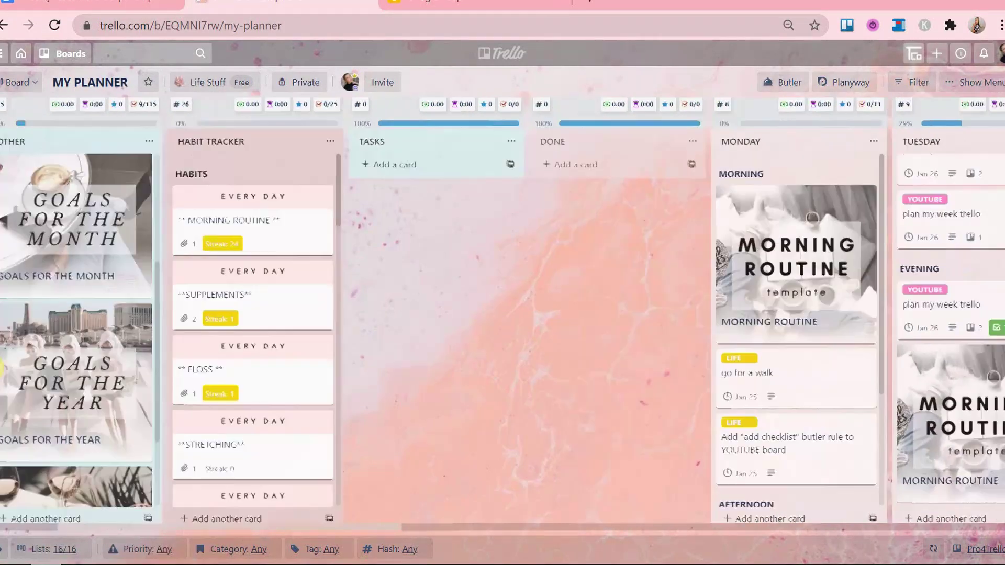
{"action": "left_click", "coordinate": [150, 327]}
{"action": "left_click", "coordinate": [326, 396]}
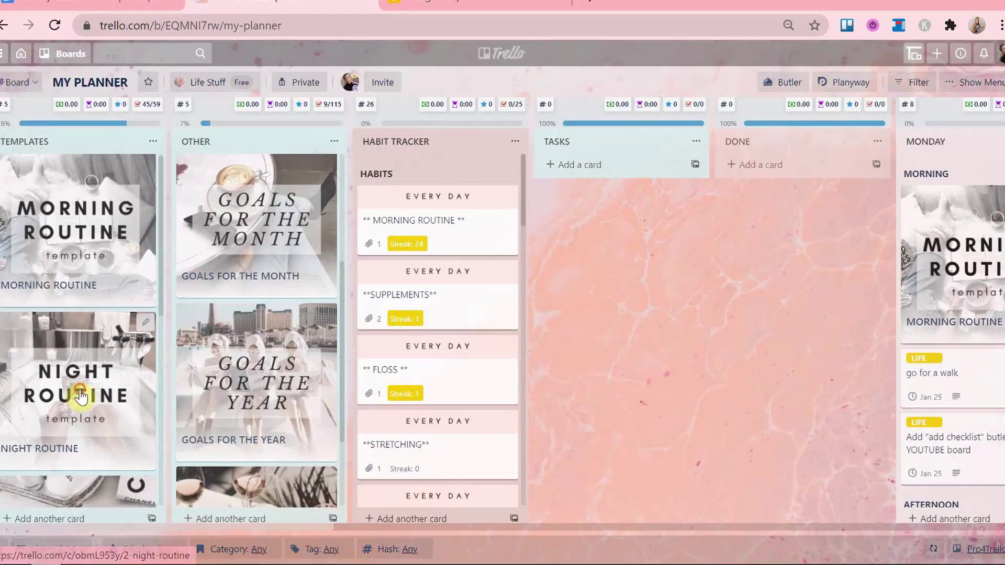
{"action": "scroll", "coordinate": [769, 530], "scroll_direction": "down", "scroll_amount": 1}
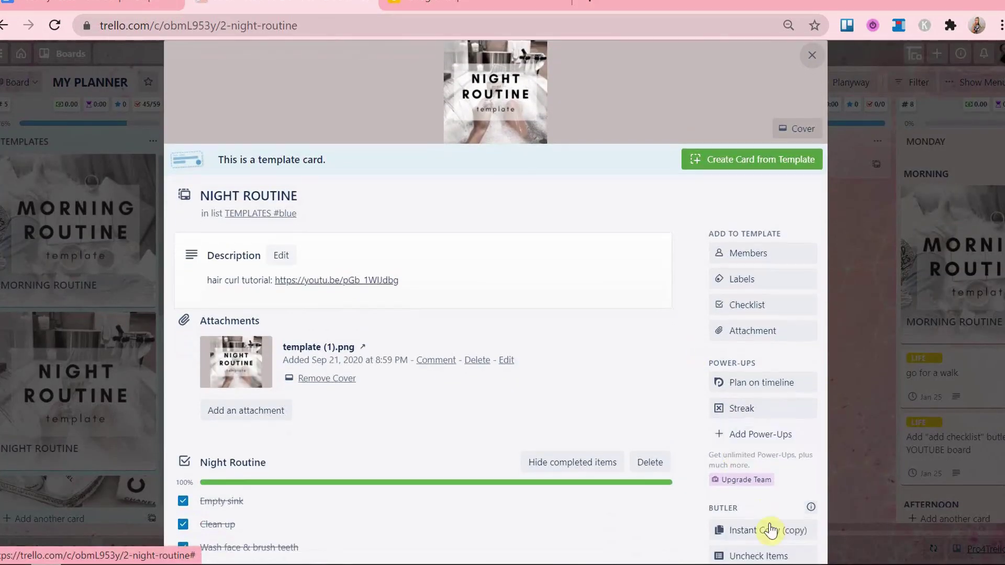
{"action": "left_click", "coordinate": [869, 323]}
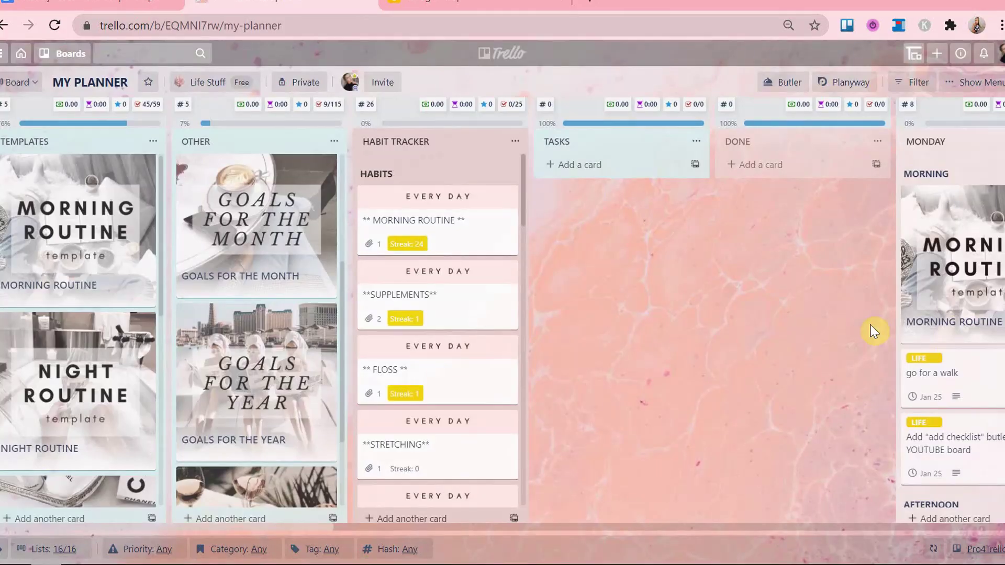
Place Tuesday's MORNING ROUTINE card first under the MORNING heading
{"action": "scroll", "coordinate": [871, 332], "scroll_direction": "right", "scroll_amount": 10}
{"action": "left_click_drag", "start_coordinate": [647, 401], "coordinate": [655, 150]}
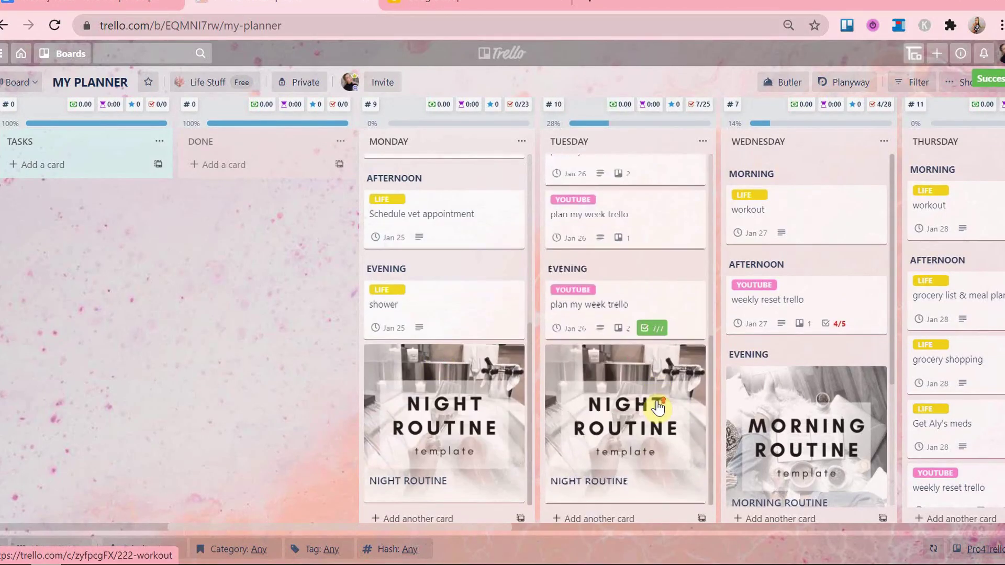
{"action": "scroll", "coordinate": [659, 407], "scroll_direction": "up", "scroll_amount": 8}
Place the MORNING ROUTINE cards of Wednesday through Sunday first under each list's MORNING heading
{"action": "scroll", "coordinate": [813, 314], "scroll_direction": "down", "scroll_amount": 5}
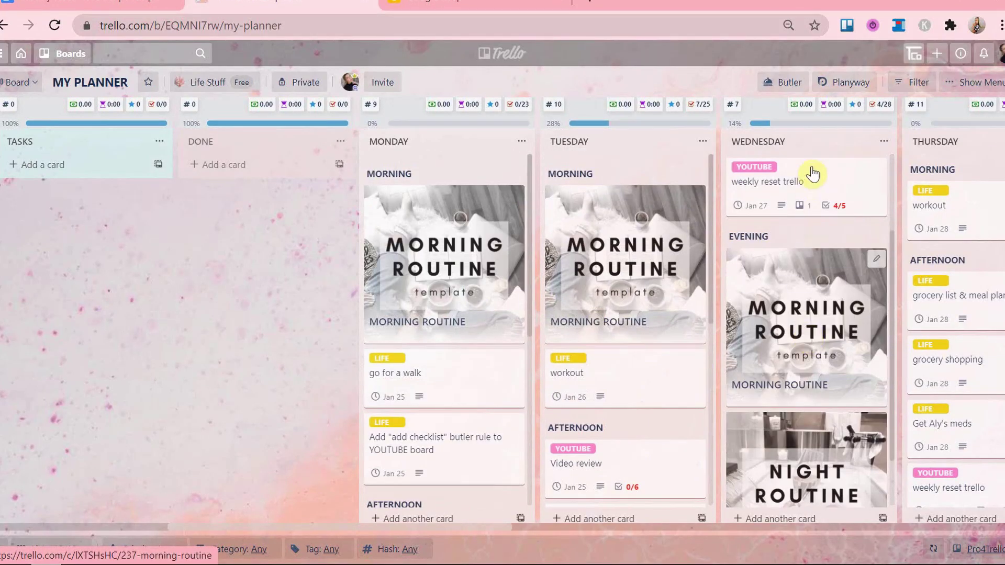
{"action": "left_click_drag", "start_coordinate": [813, 314], "coordinate": [813, 175]}
{"action": "scroll", "coordinate": [595, 403], "scroll_direction": "right", "scroll_amount": 8}
{"action": "scroll", "coordinate": [594, 403], "scroll_direction": "down", "scroll_amount": 10}
{"action": "mouse_move", "coordinate": [590, 283]}
{"action": "left_mouse_down"}
{"action": "mouse_move", "coordinate": [590, 320]}
{"action": "mouse_move", "coordinate": [602, 296]}
{"action": "left_mouse_up"}
{"action": "scroll", "coordinate": [497, 392], "scroll_direction": "right", "scroll_amount": 5}
{"action": "left_click_drag", "start_coordinate": [496, 390], "coordinate": [838, 222]}
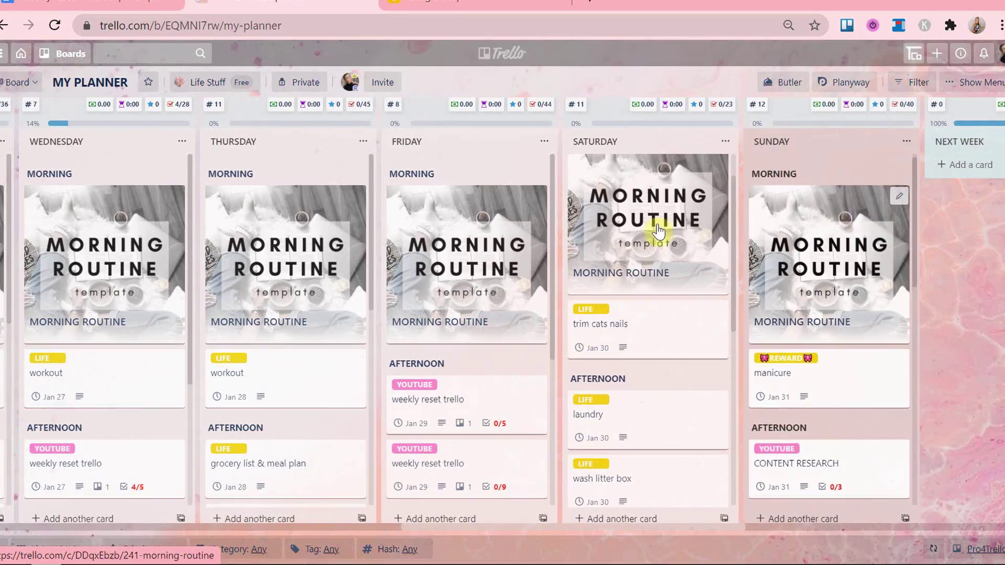